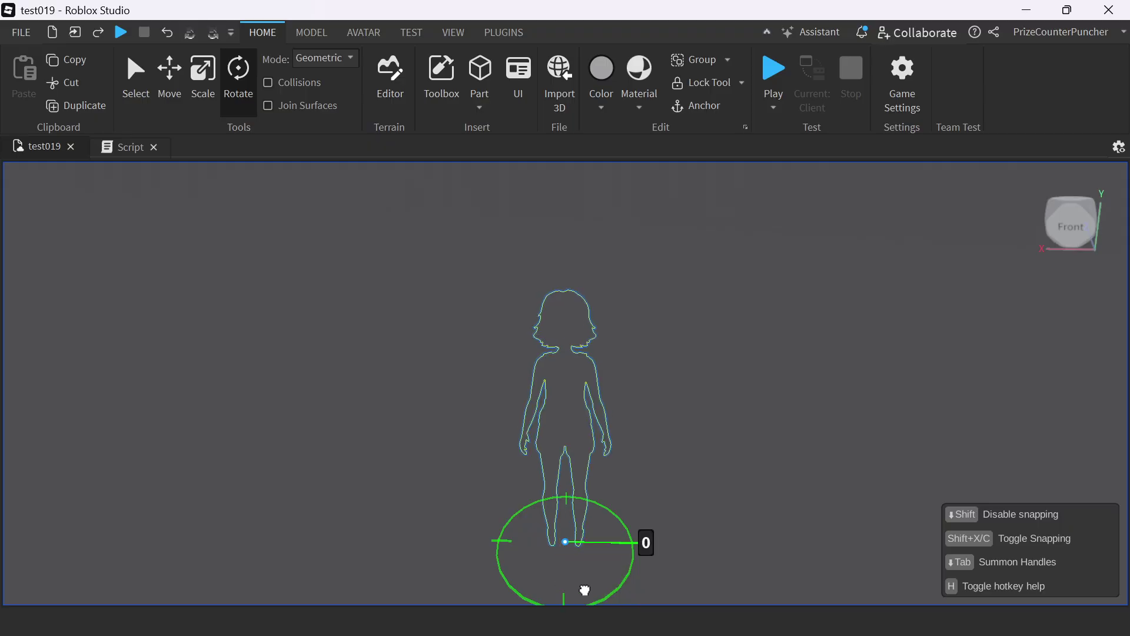
Step: Insert a plain grey block and drag it onto the baseplate in front of the wall
{"action": "left_click_drag", "start_coordinate": [570, 590], "coordinate": [668, 533]}
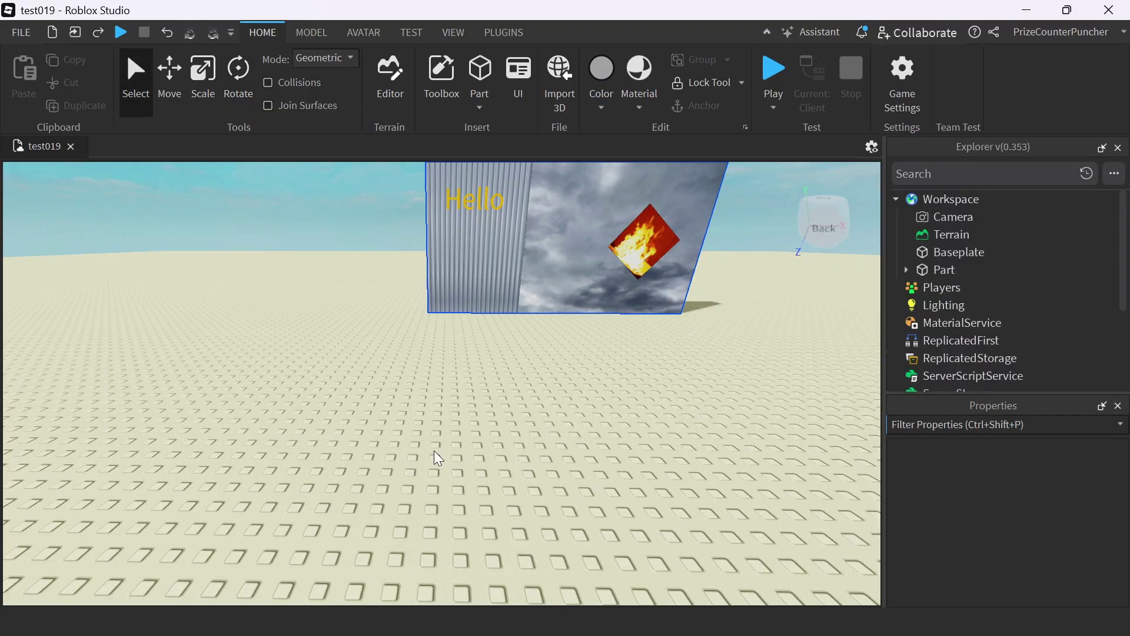
{"action": "left_click", "coordinate": [477, 89]}
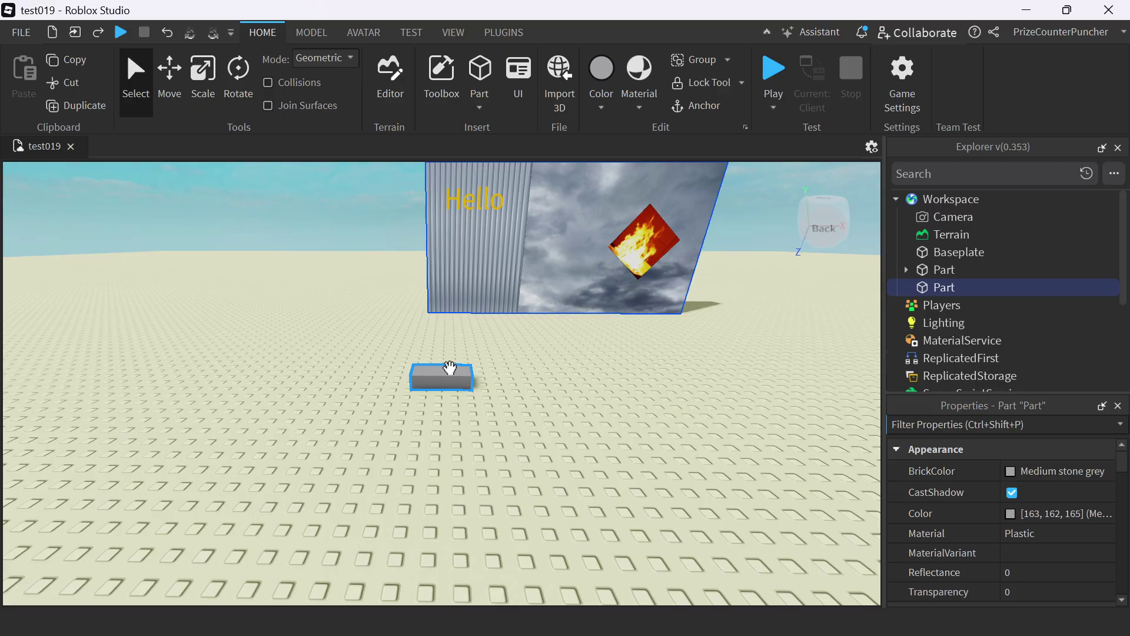
{"action": "left_click_drag", "start_coordinate": [449, 375], "coordinate": [387, 451]}
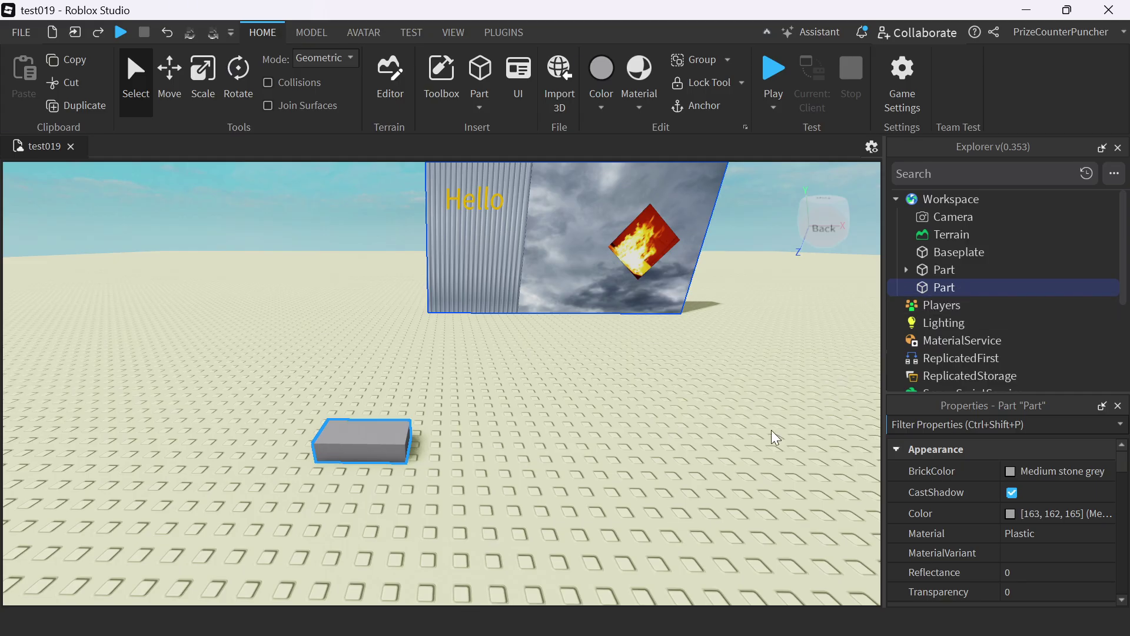
{"action": "left_click", "coordinate": [940, 201]}
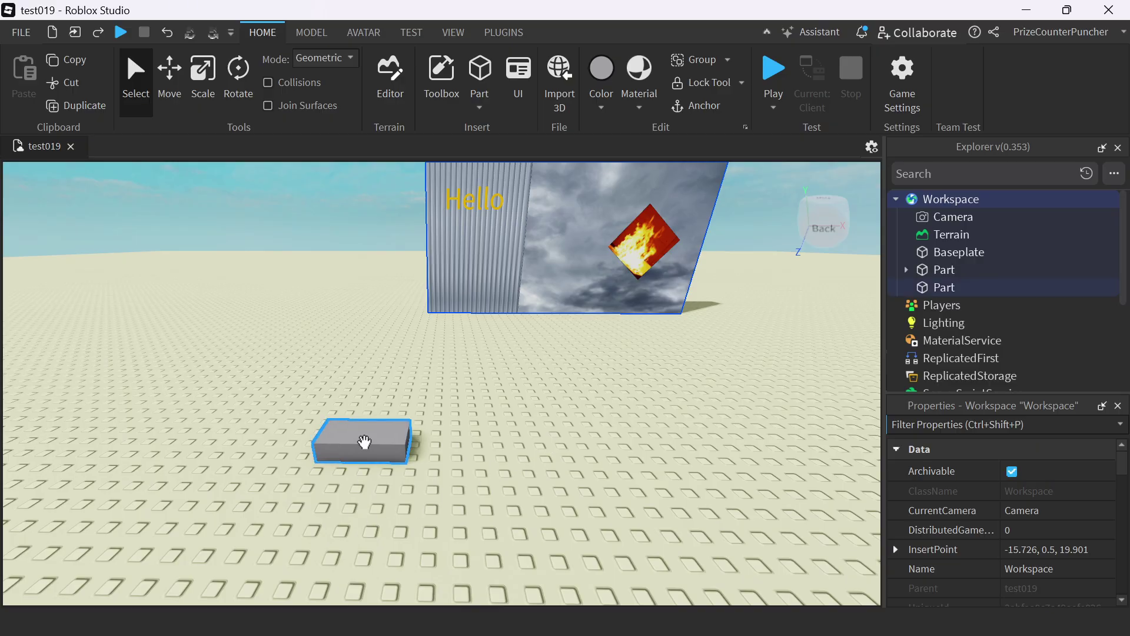
Step: Add a Highlight object to the grey block, giving it a half-transparent red fill
{"action": "left_click", "coordinate": [364, 440]}
{"action": "mouse_move", "coordinate": [944, 287]}
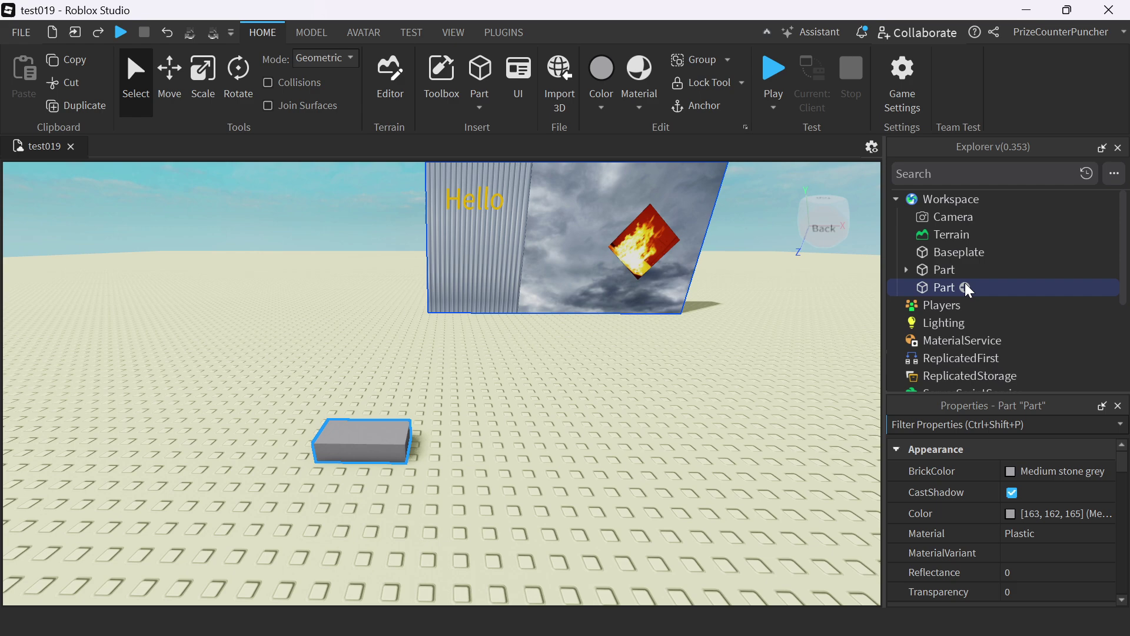
{"action": "left_click", "coordinate": [965, 287]}
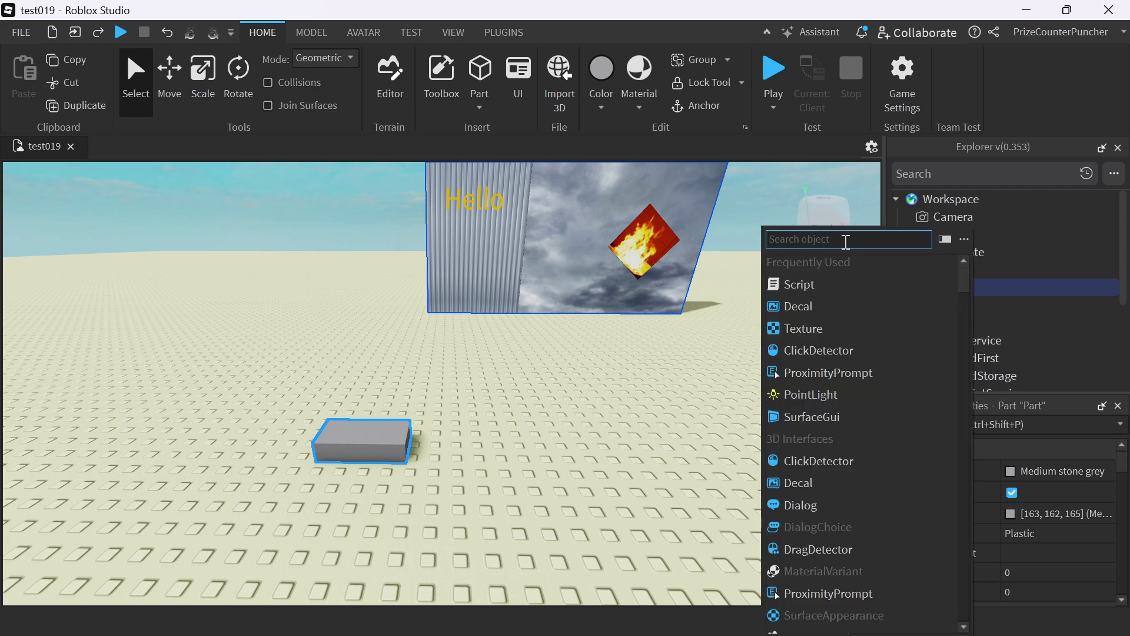
{"action": "type", "text": "high"}
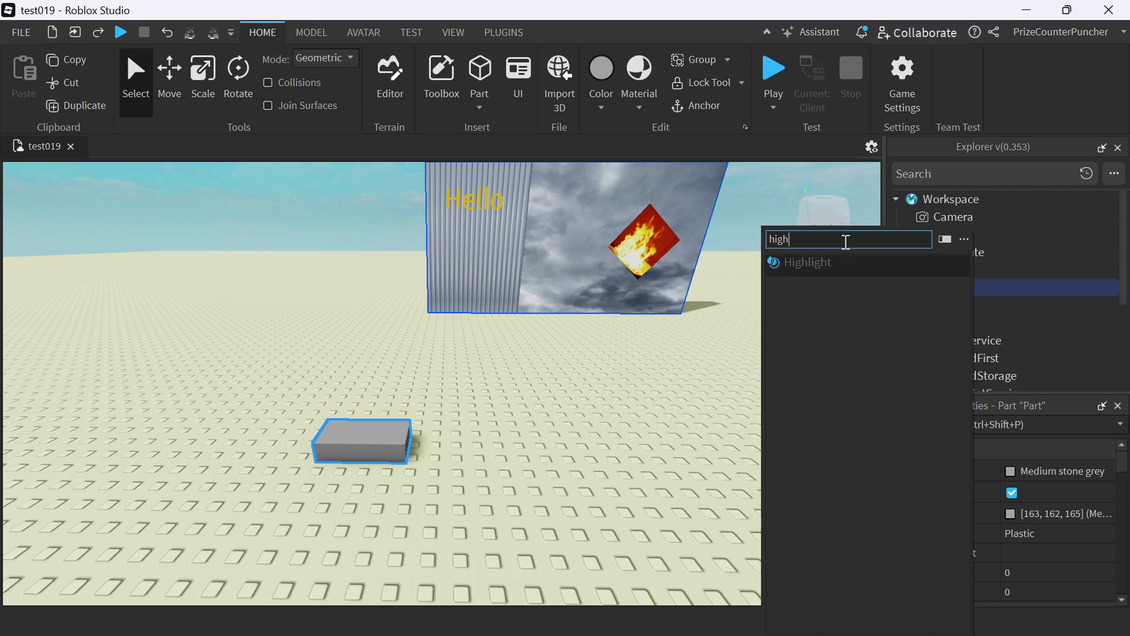
{"action": "left_click", "coordinate": [807, 263]}
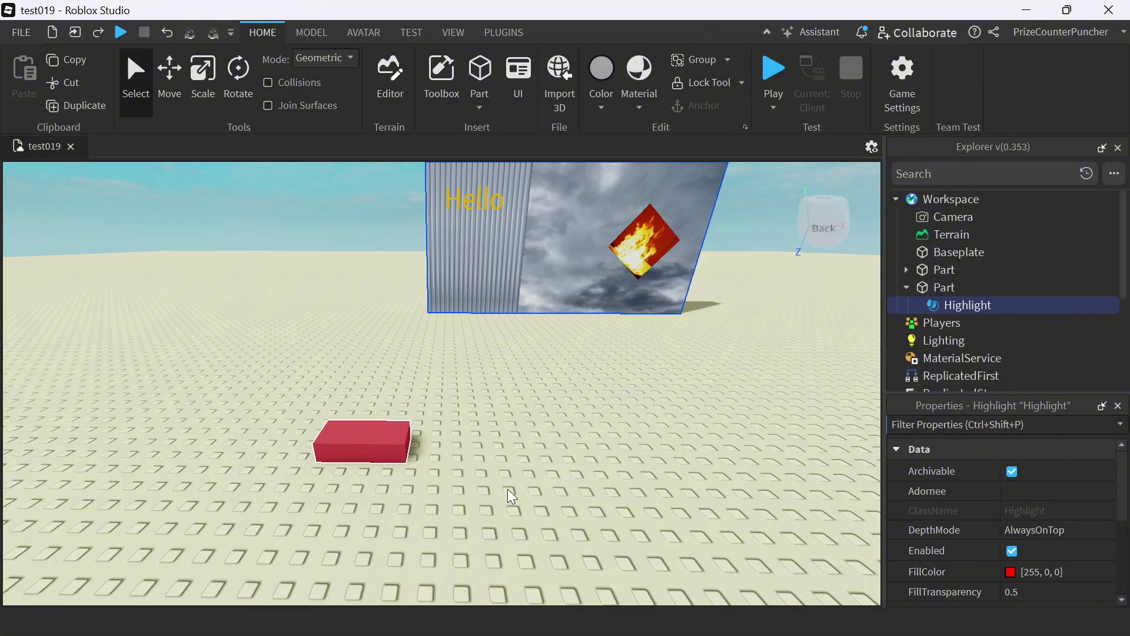
{"action": "mouse_move", "coordinate": [967, 304]}
{"action": "scroll", "coordinate": [971, 539], "scroll_direction": "down", "scroll_amount": 2}
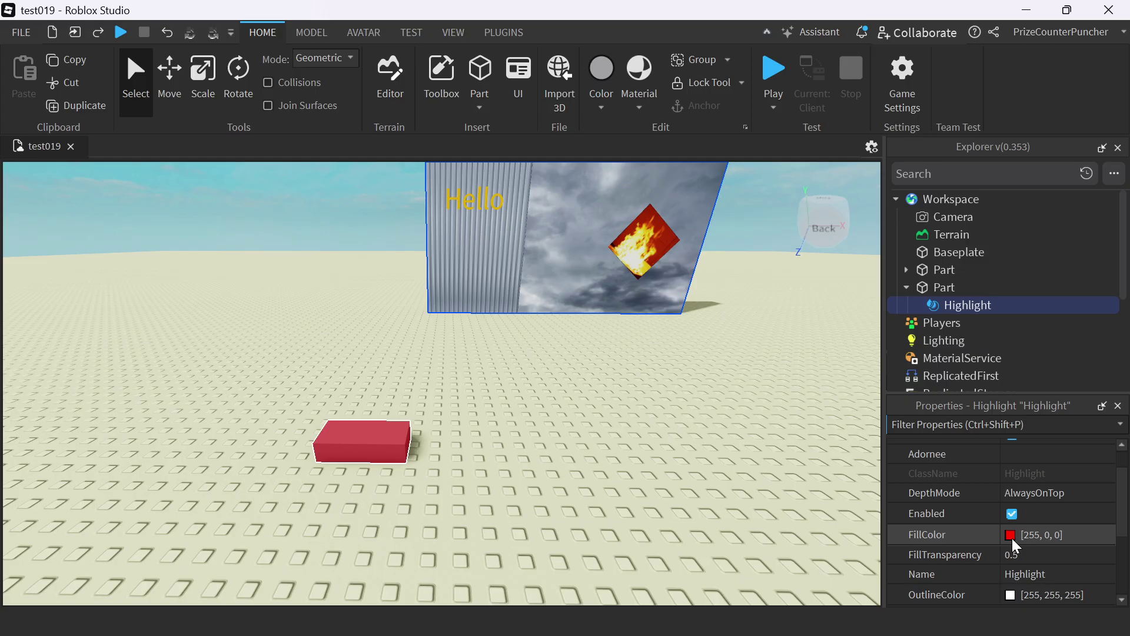
Step: Set the block Highlight's FillColor to blue
{"action": "left_click", "coordinate": [1012, 536]}
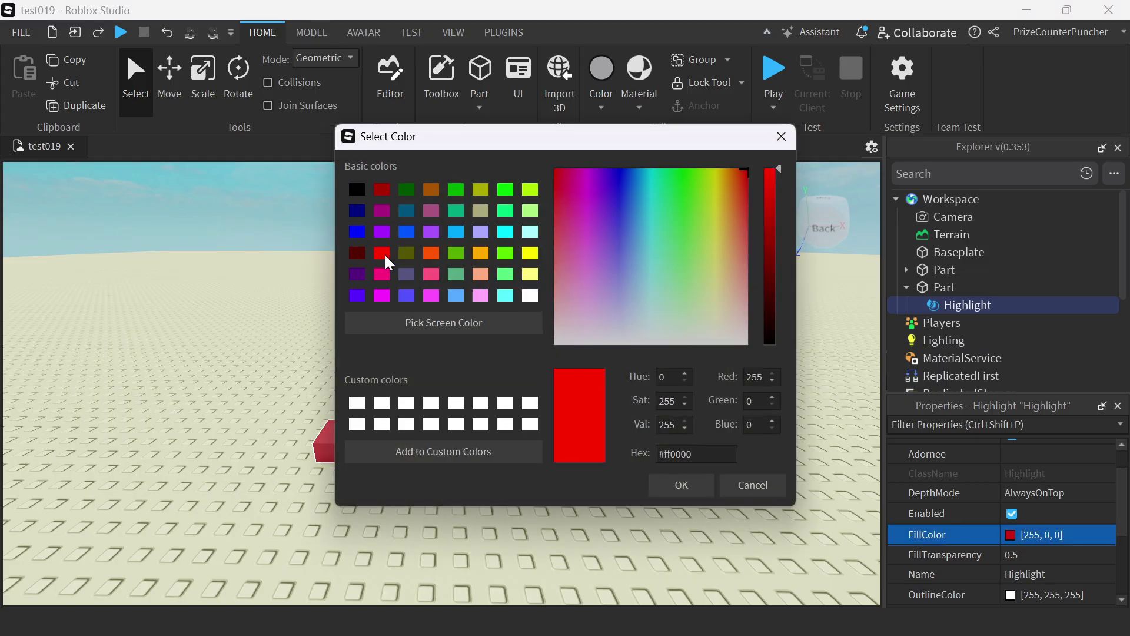
{"action": "left_click", "coordinate": [358, 234]}
{"action": "left_click", "coordinate": [704, 492]}
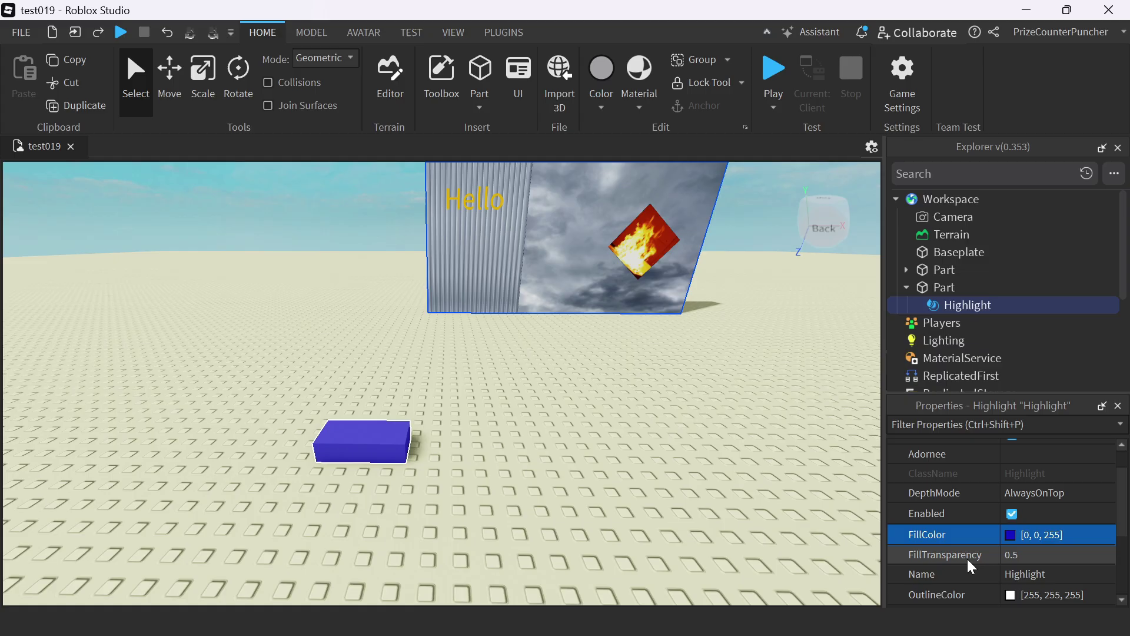
Step: Set the Highlight's FillTransparency to 1 so the block looks plain grey
{"action": "left_click", "coordinate": [1024, 560]}
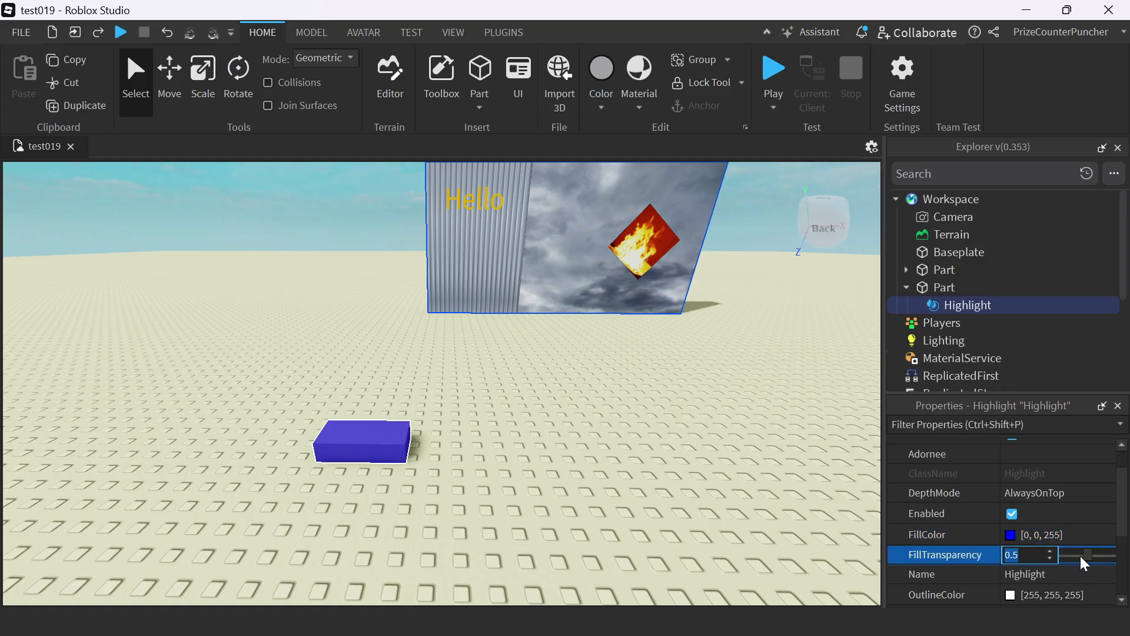
{"action": "left_click_drag", "start_coordinate": [1084, 562], "coordinate": [1111, 559]}
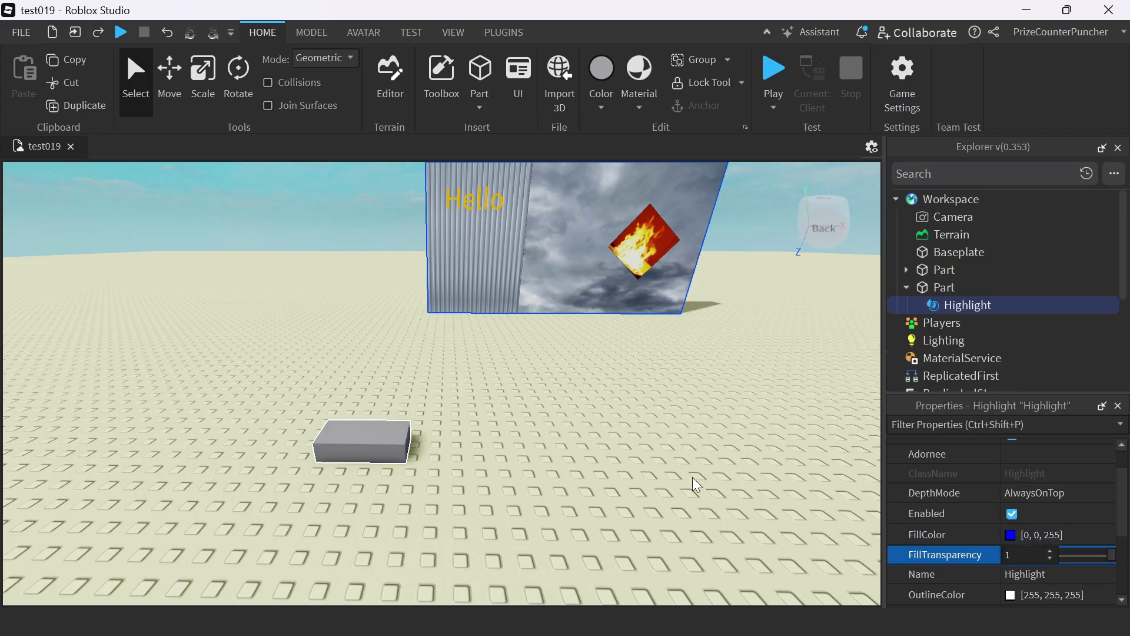
{"action": "left_click", "coordinate": [549, 463]}
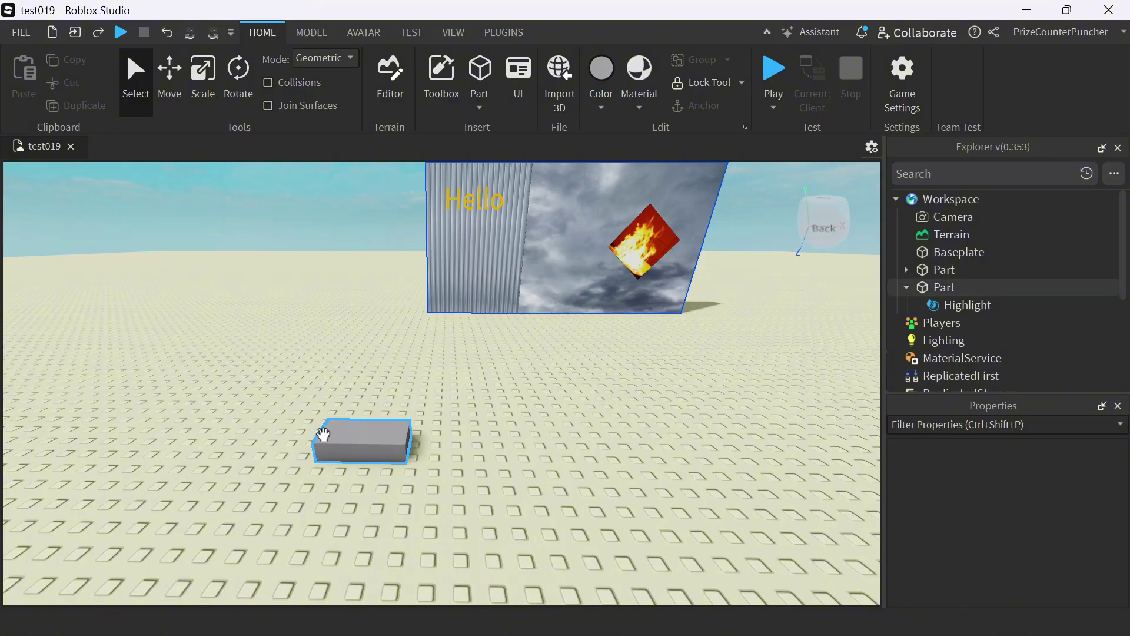
Step: Set the block Highlight's OutlineColor to blue
{"action": "left_click", "coordinate": [968, 305]}
{"action": "scroll", "coordinate": [978, 530], "scroll_direction": "down", "scroll_amount": 1}
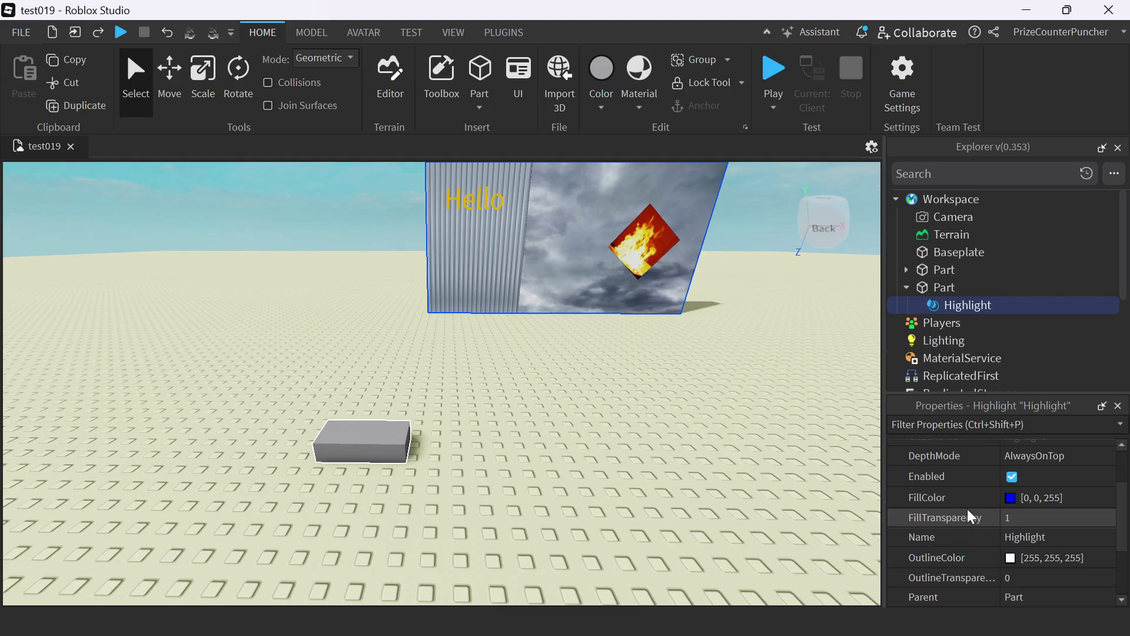
{"action": "scroll", "coordinate": [972, 522], "scroll_direction": "down", "scroll_amount": 1}
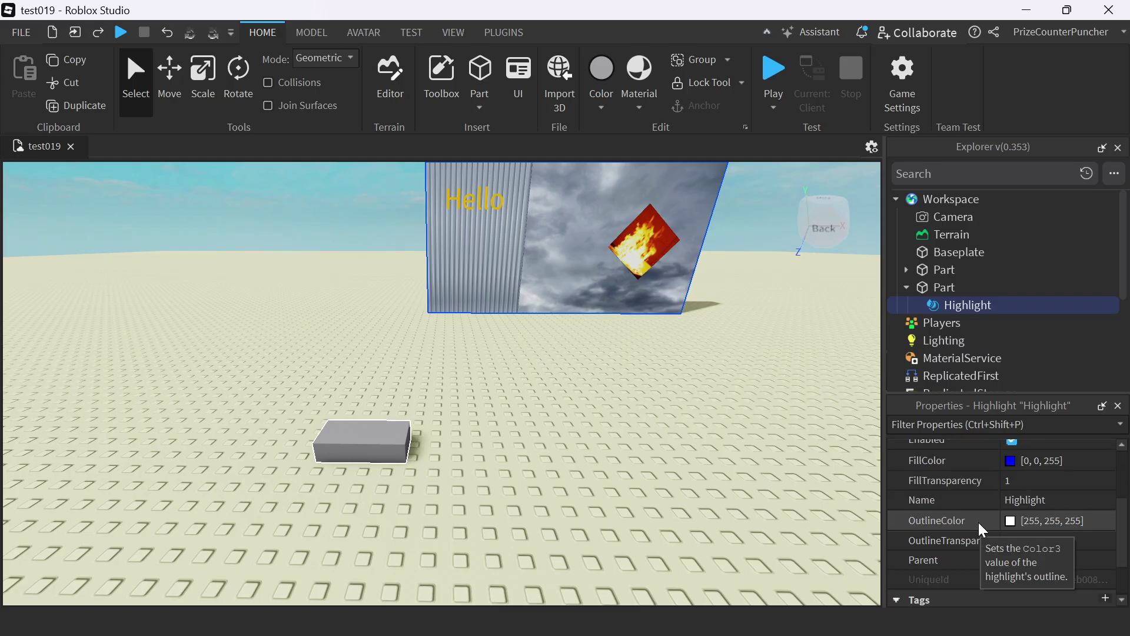
{"action": "left_click", "coordinate": [1012, 526]}
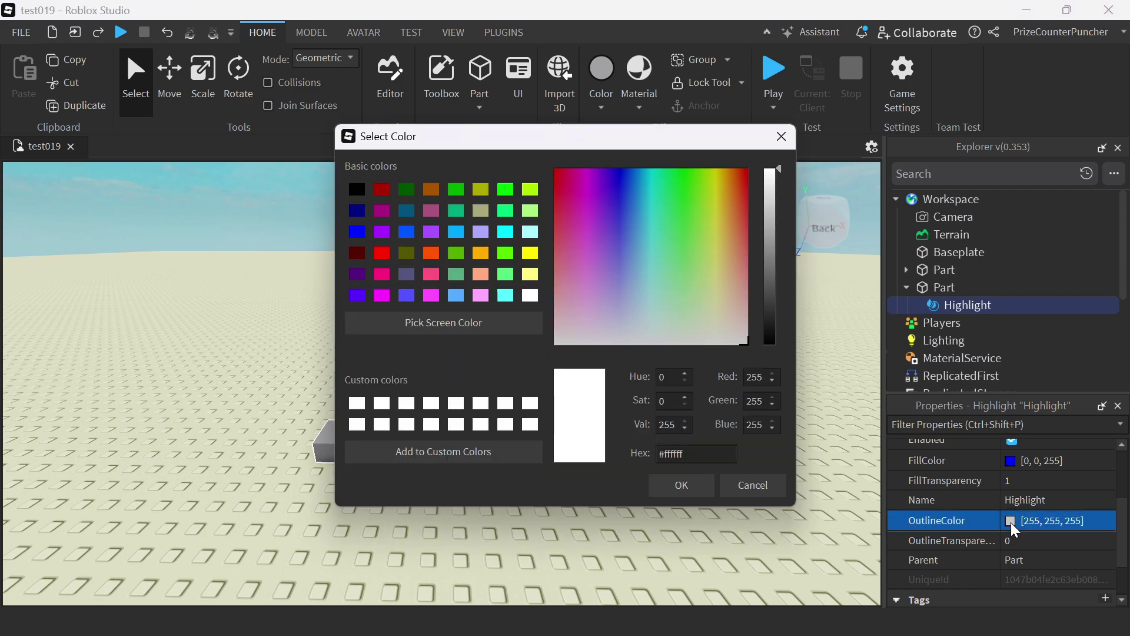
{"action": "left_click", "coordinate": [357, 233]}
{"action": "left_click", "coordinate": [696, 488]}
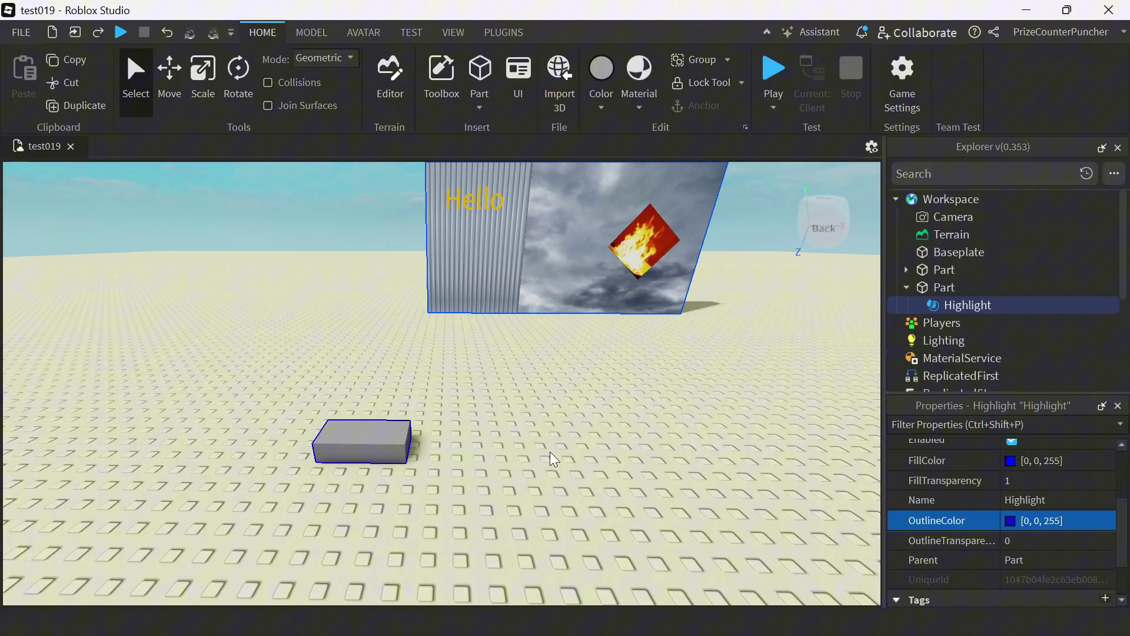
Step: Play-test, walking toward the blue-outlined block, then stop with Shift+F5
{"action": "left_click", "coordinate": [775, 71]}
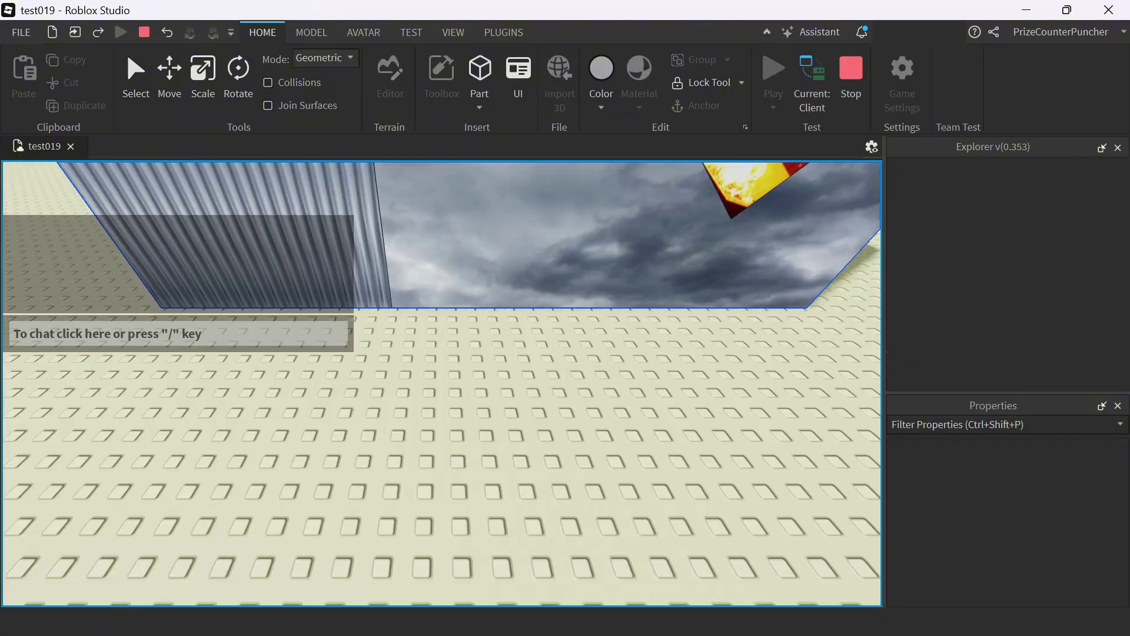
{"action": "key", "text": "a"}
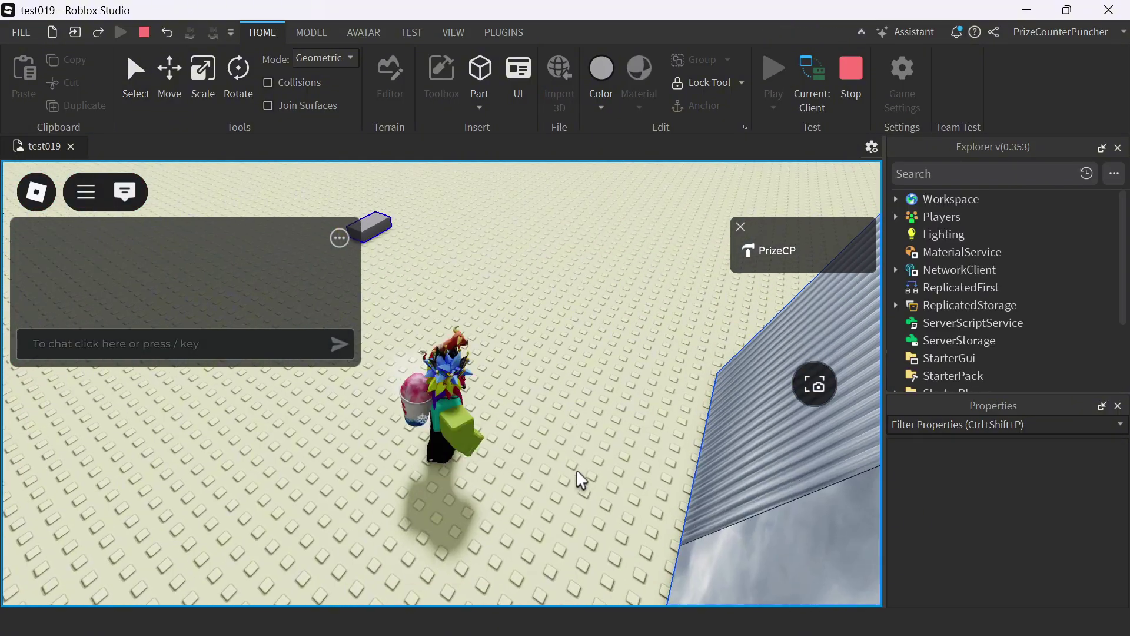
{"action": "key", "text": "a"}
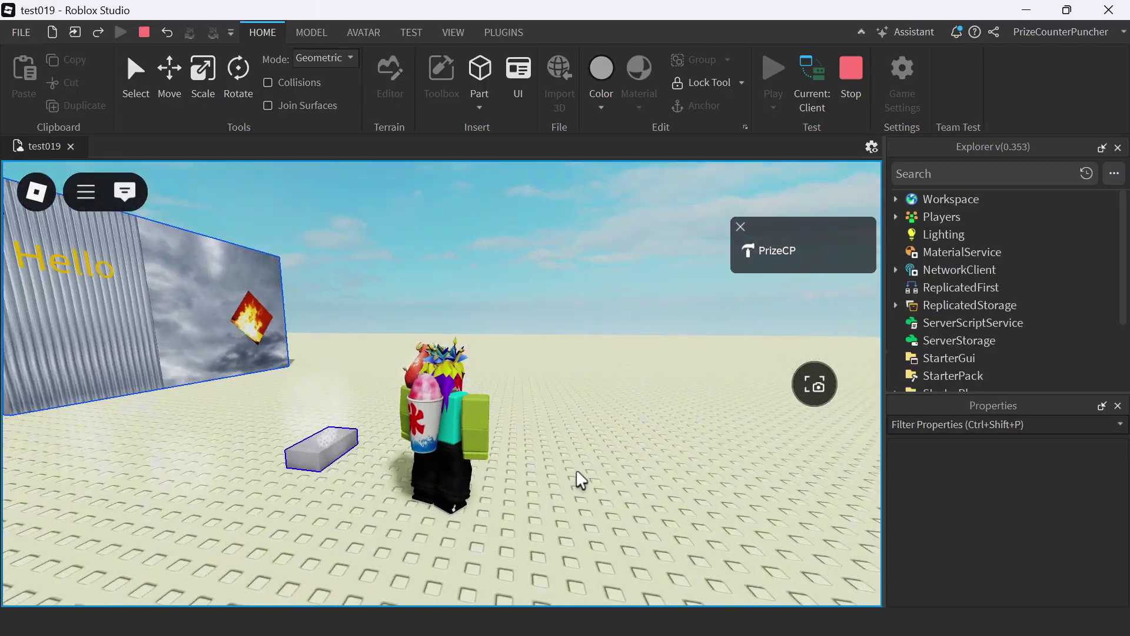
{"action": "key", "text": "shift+F5"}
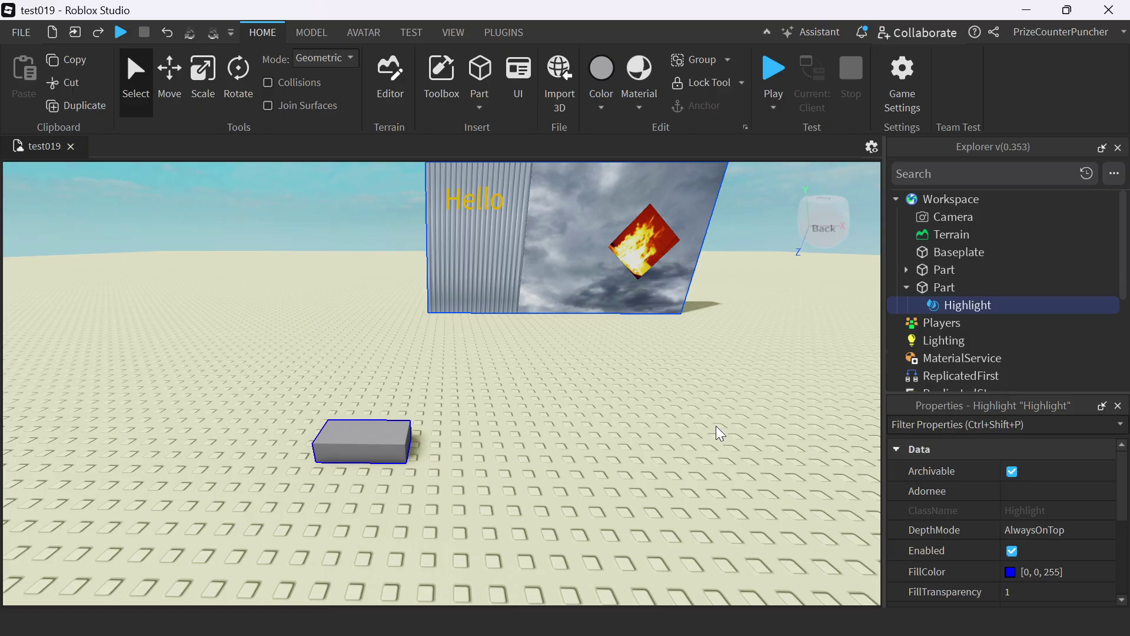
Step: Generate a feminine rig with Rig Builder and place it in front of the wall
{"action": "left_click", "coordinate": [364, 33]}
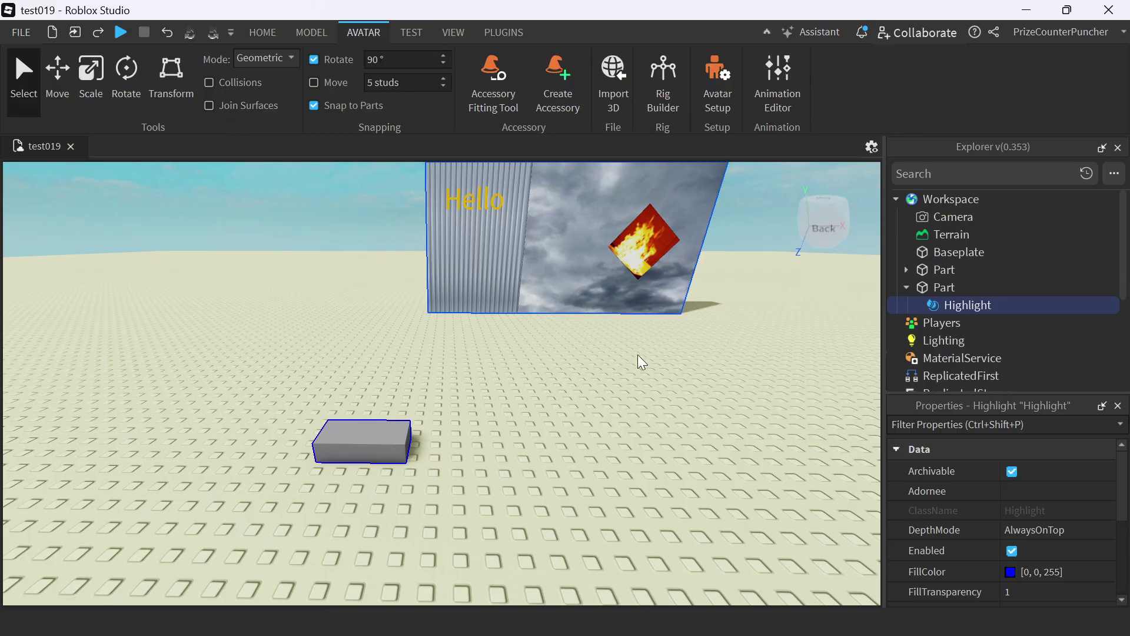
{"action": "left_click", "coordinate": [672, 88]}
{"action": "left_click", "coordinate": [415, 379]}
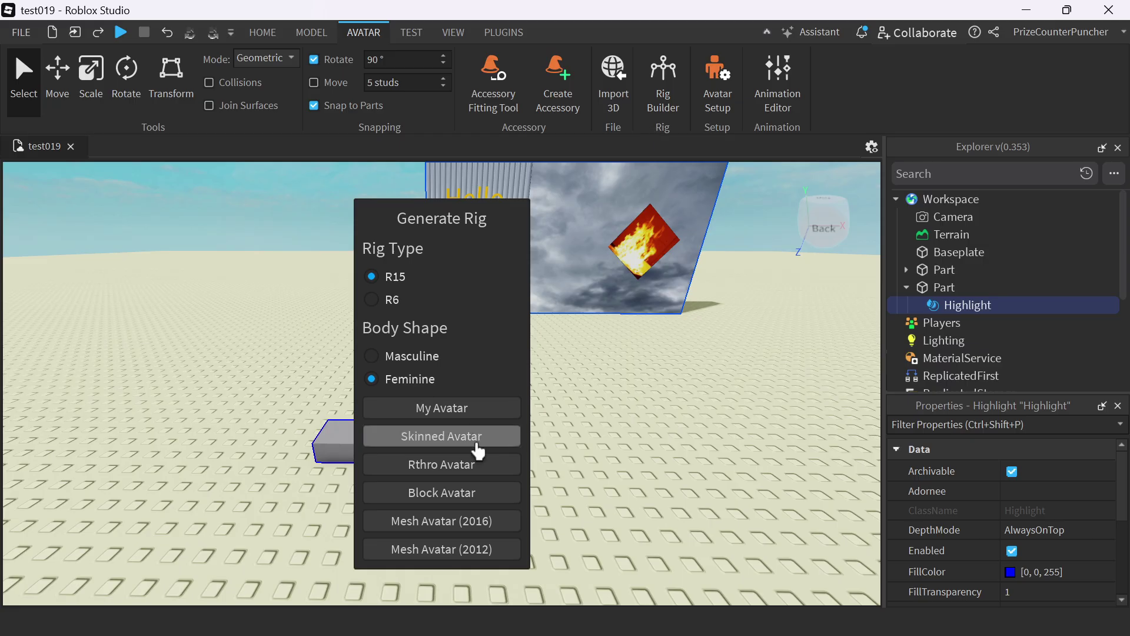
{"action": "left_click", "coordinate": [478, 446]}
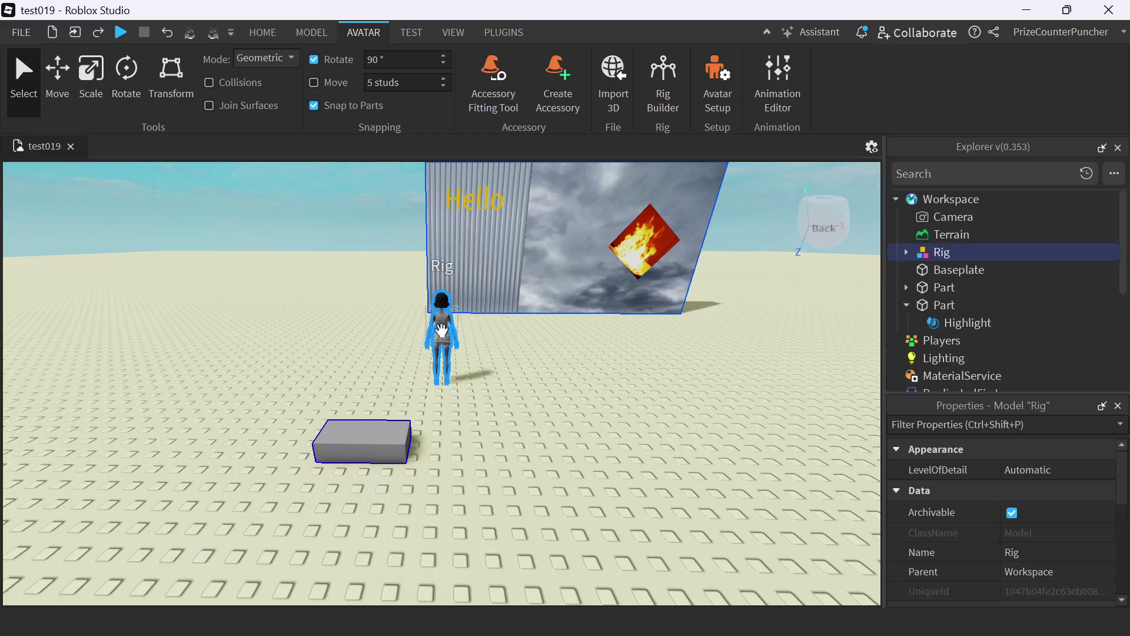
{"action": "left_click", "coordinate": [592, 471]}
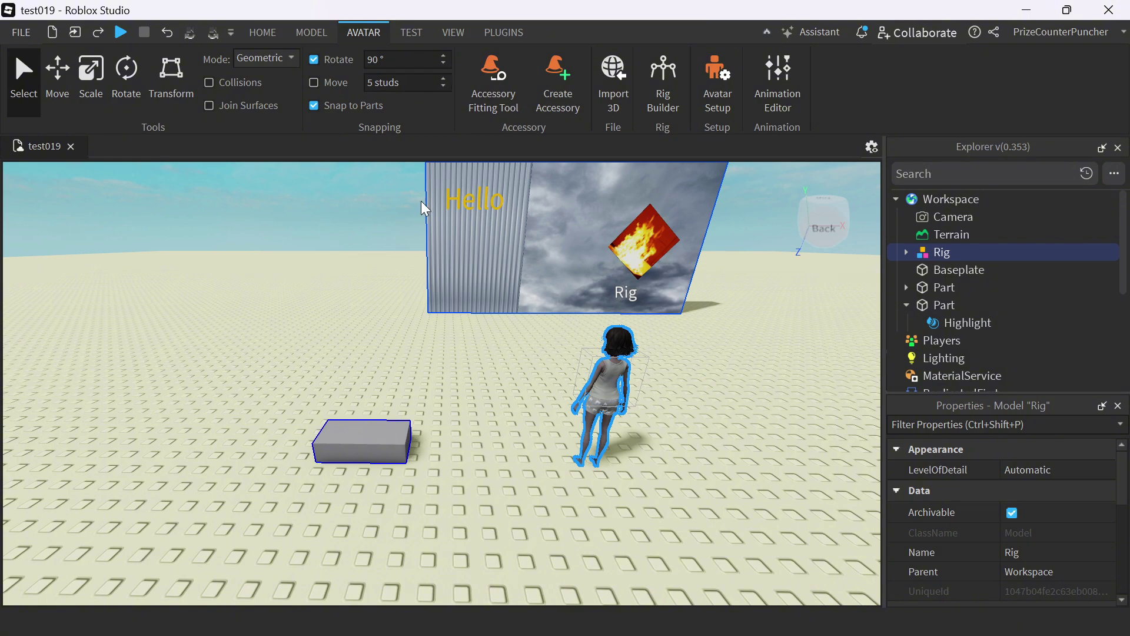
Step: Rotate the character rig 180 degrees
{"action": "left_click", "coordinate": [127, 76]}
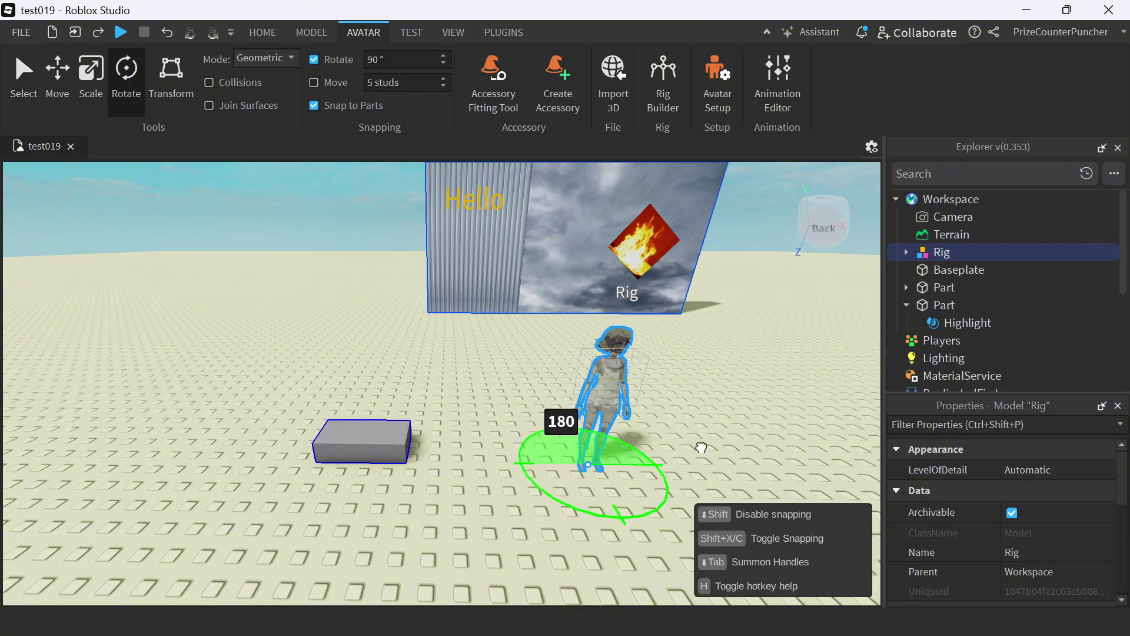
{"action": "left_click_drag", "start_coordinate": [690, 494], "coordinate": [707, 453]}
{"action": "right_click_drag", "start_coordinate": [725, 455], "coordinate": [724, 455]}
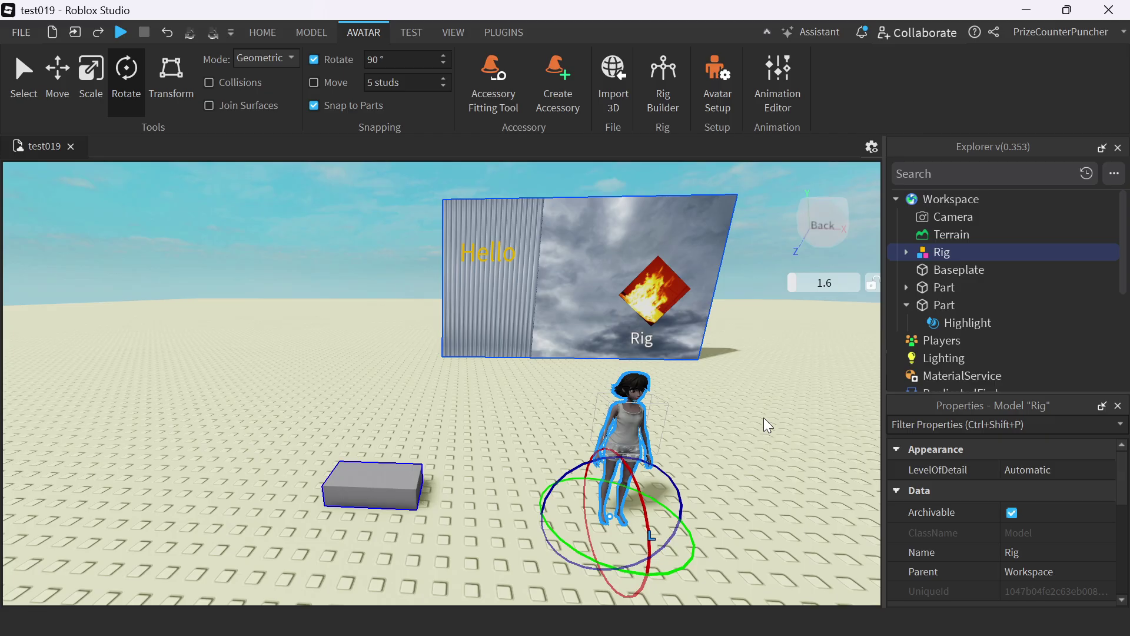
{"action": "left_click", "coordinate": [389, 468]}
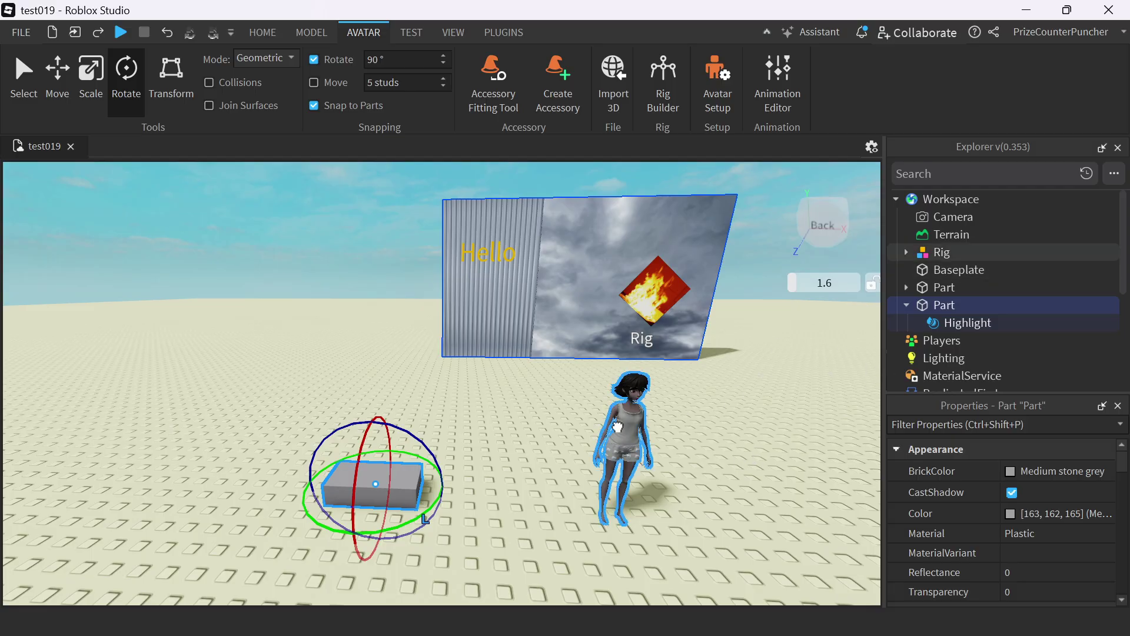
Step: Add a Highlight object to the character rig, filling it with half-transparent red
{"action": "left_click", "coordinate": [617, 429]}
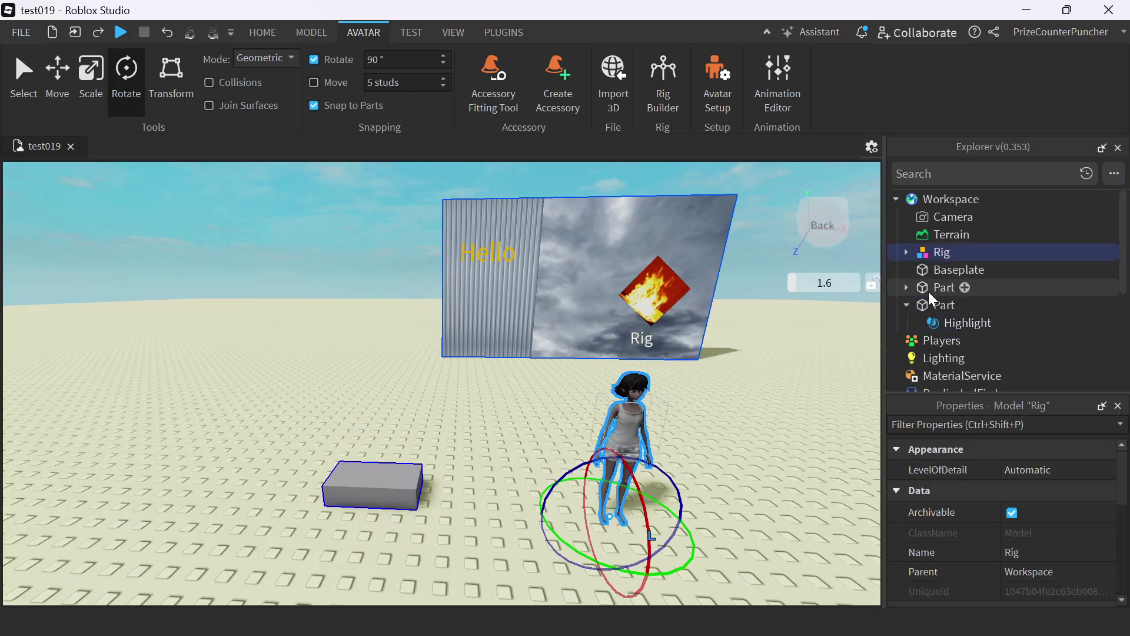
{"action": "left_click", "coordinate": [960, 253]}
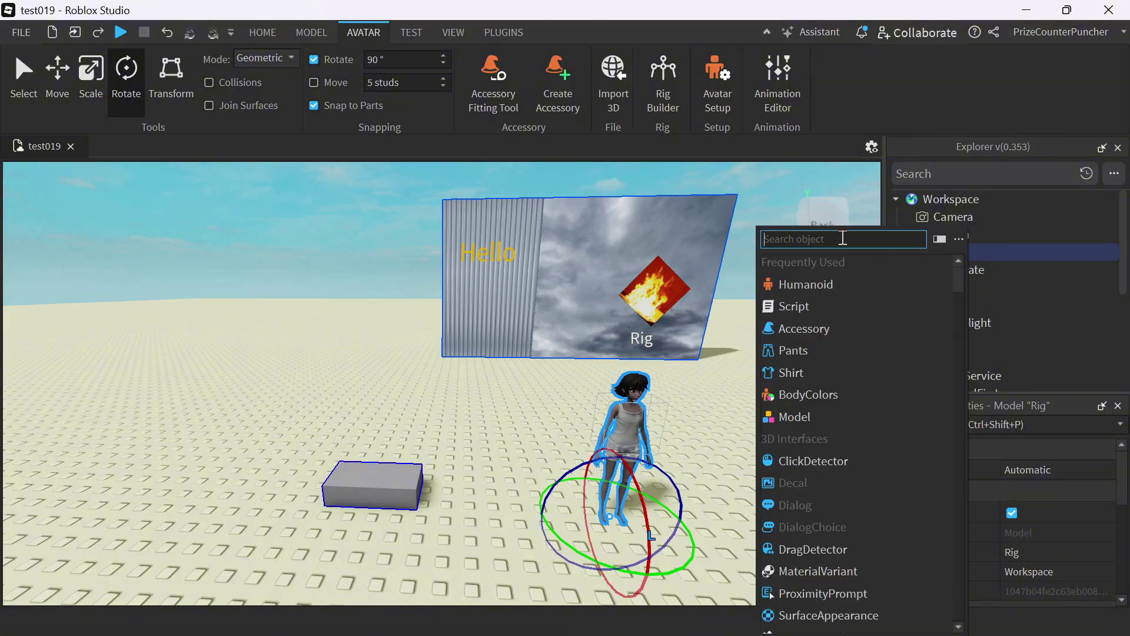
{"action": "type", "text": "high"}
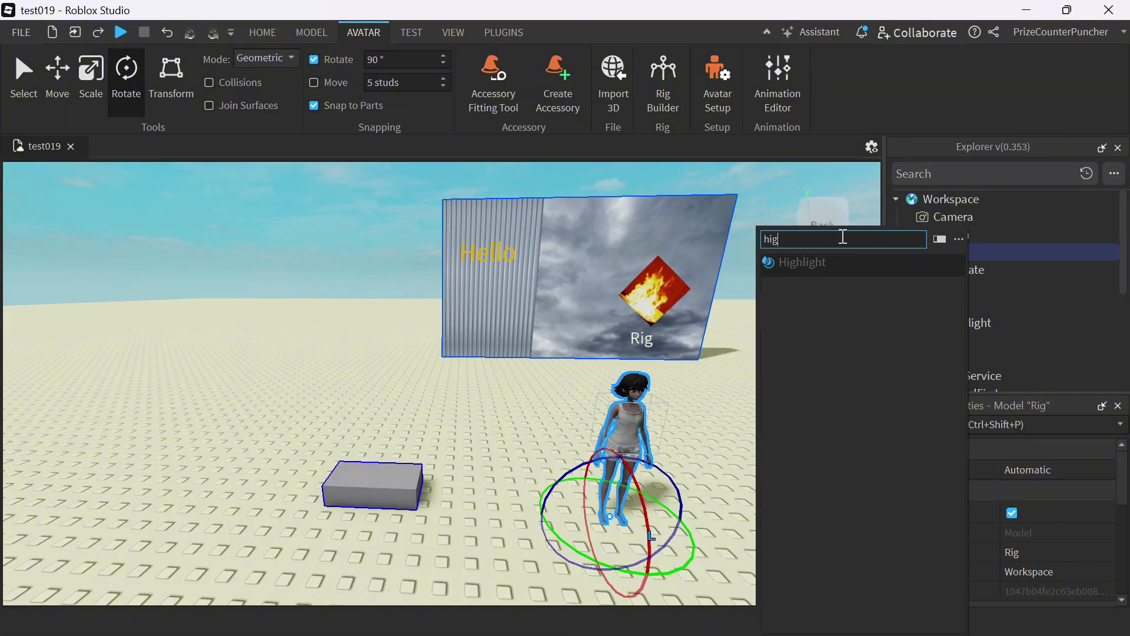
{"action": "left_click", "coordinate": [816, 268]}
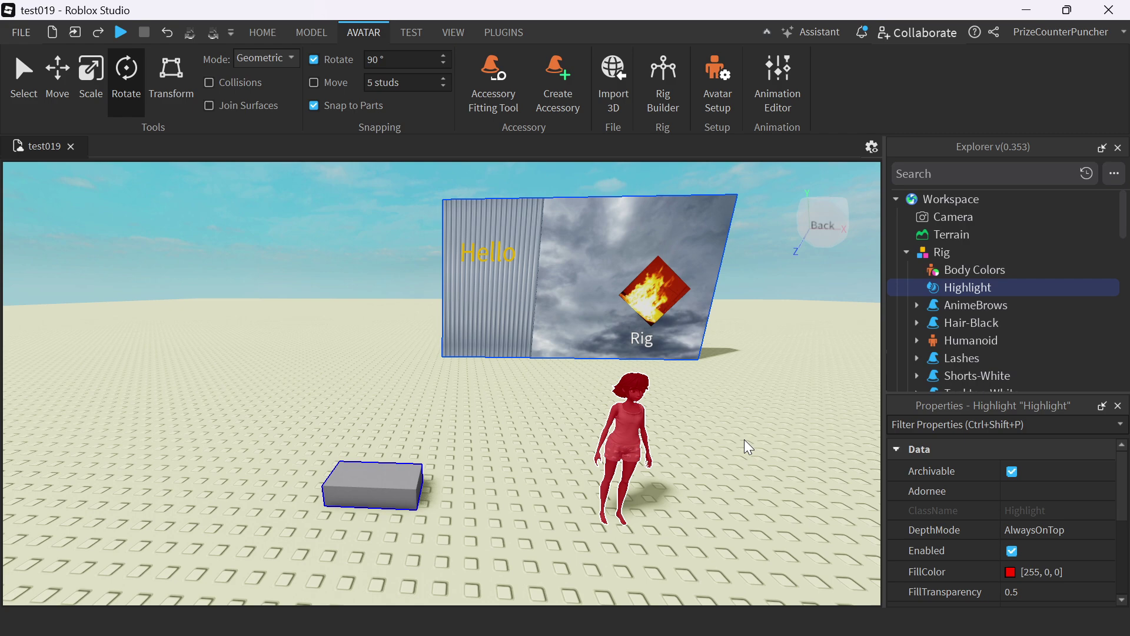
{"action": "scroll", "coordinate": [963, 503], "scroll_direction": "down", "scroll_amount": 3}
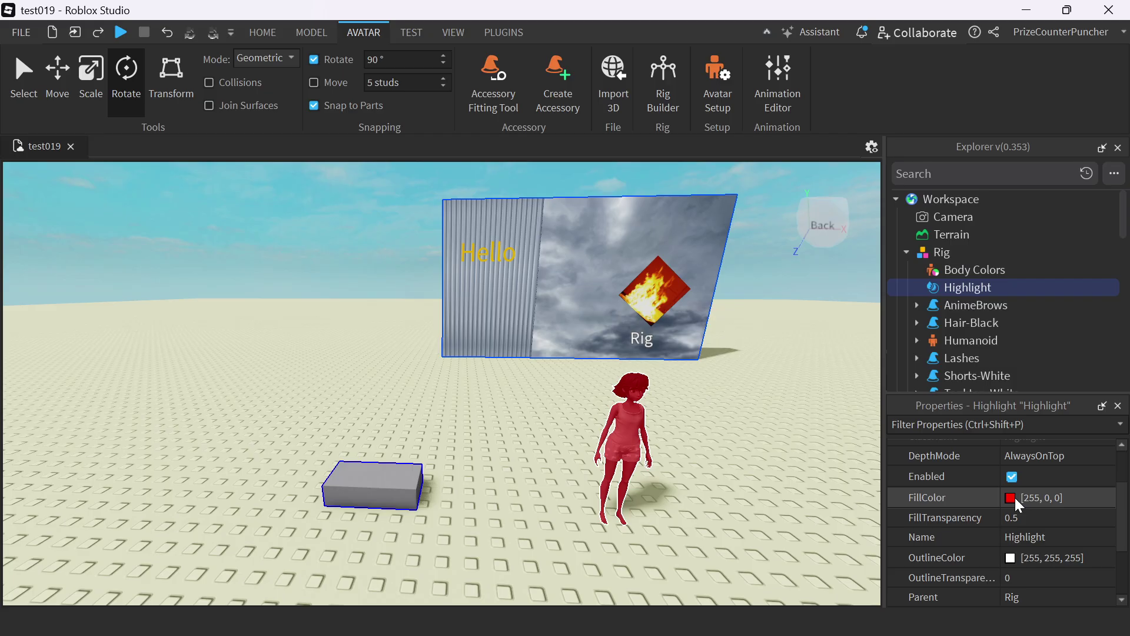
Step: Set the rig Highlight's FillTransparency to 1 and its OutlineColor to yellow
{"action": "left_click", "coordinate": [1037, 527]}
{"action": "left_click_drag", "start_coordinate": [1090, 517], "coordinate": [1111, 518]}
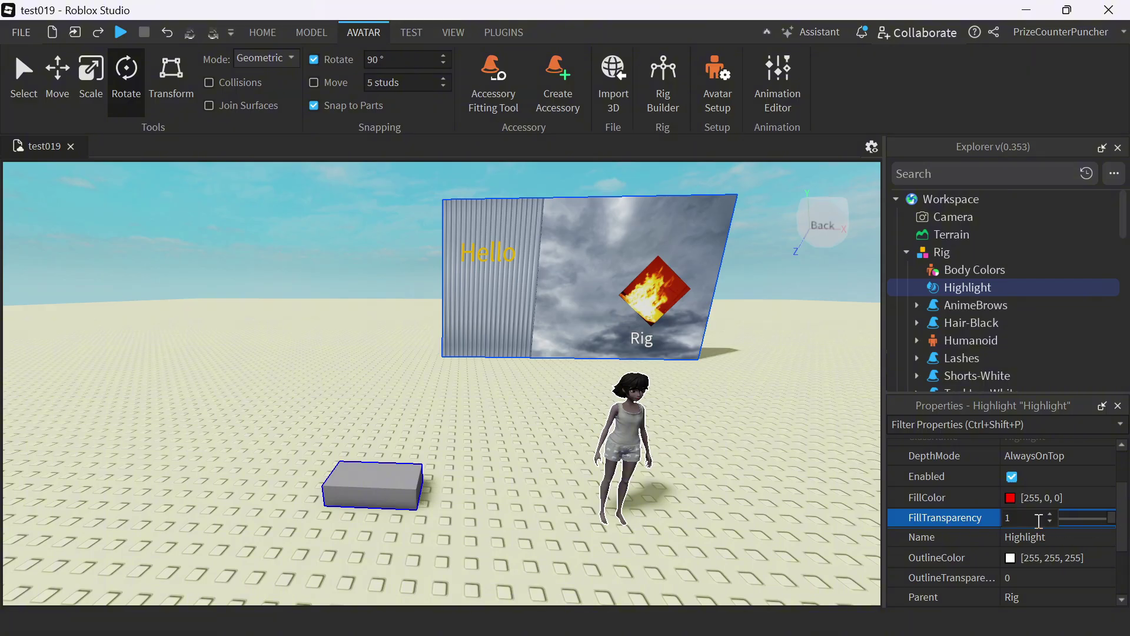
{"action": "left_click", "coordinate": [1013, 560]}
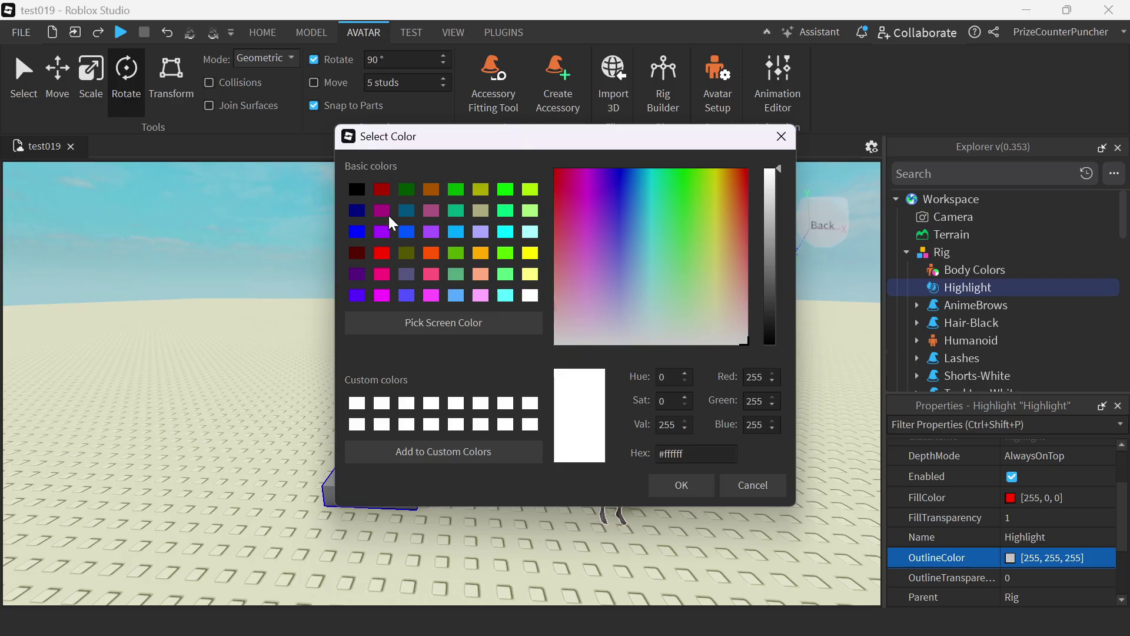
{"action": "left_click", "coordinate": [530, 256]}
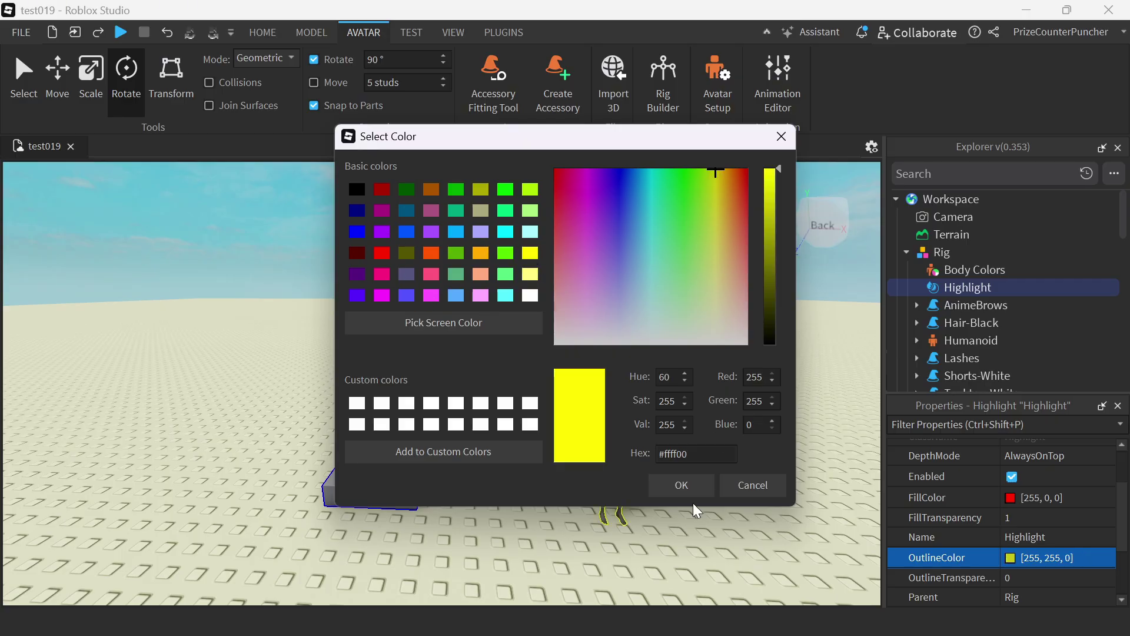
{"action": "left_click", "coordinate": [682, 485]}
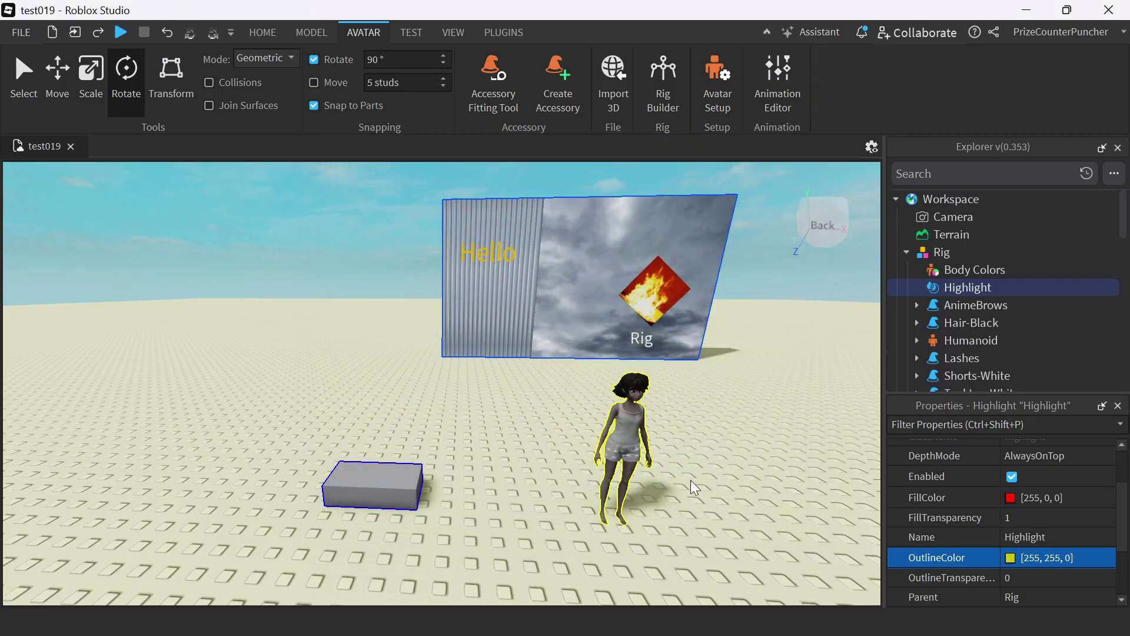
Step: Play-test, walking the avatar and orbiting the camera to inspect the yellow-outlined rig
{"action": "left_click", "coordinate": [121, 37]}
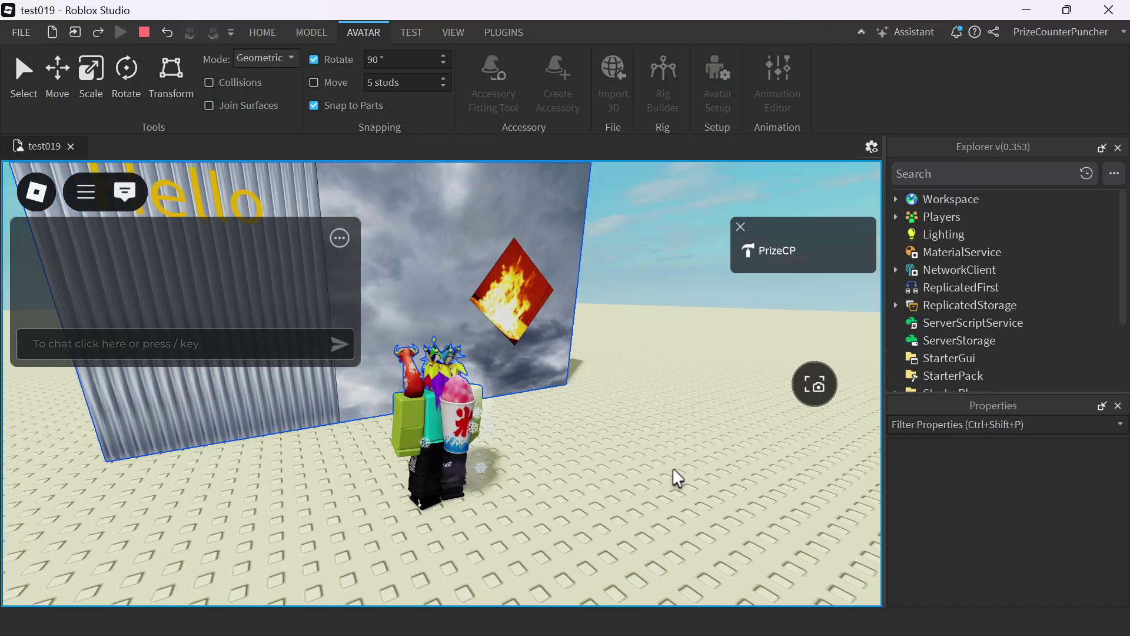
{"action": "key", "text": "w"}
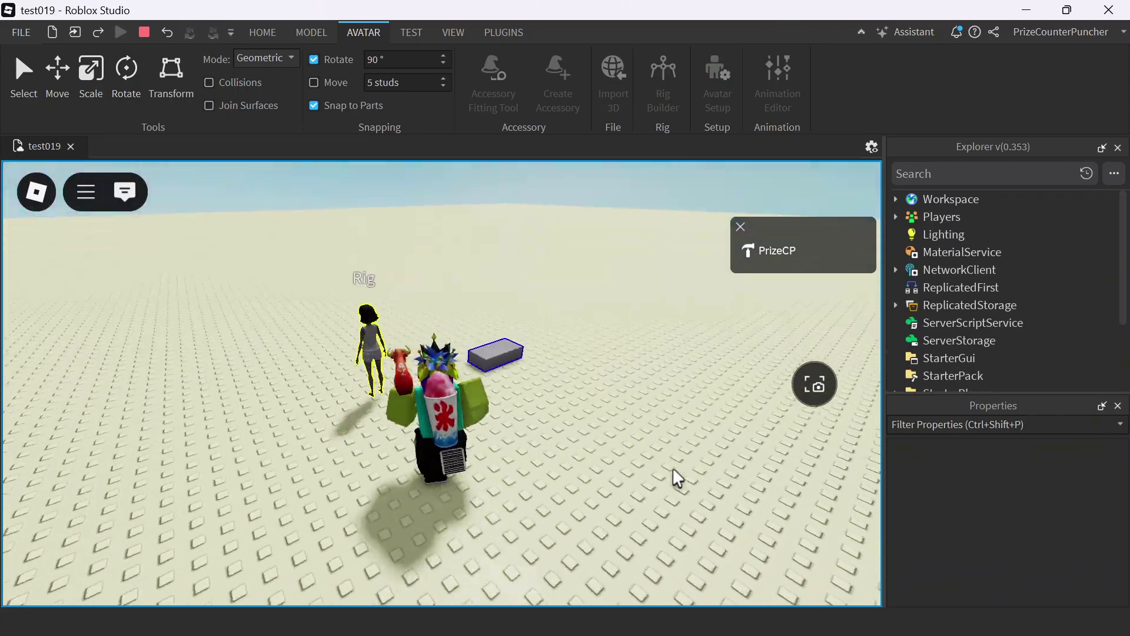
{"action": "right_click_drag", "start_coordinate": [674, 478], "coordinate": [674, 479]}
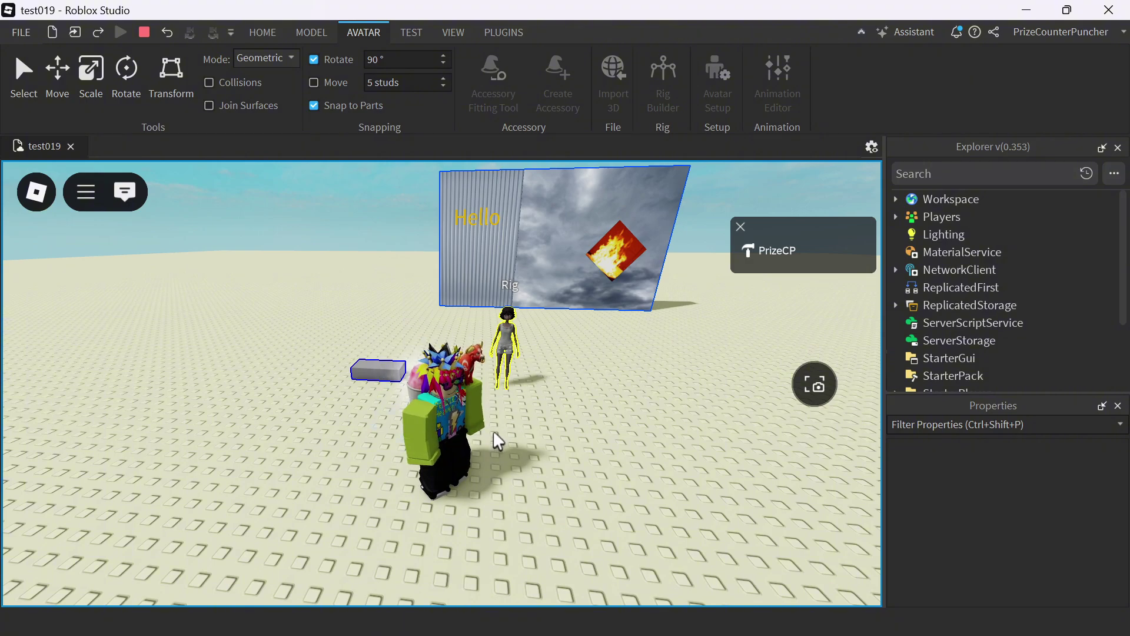
{"action": "right_click_drag", "start_coordinate": [495, 442], "coordinate": [544, 468]}
{"action": "scroll", "coordinate": [545, 468], "scroll_direction": "up", "scroll_amount": 3}
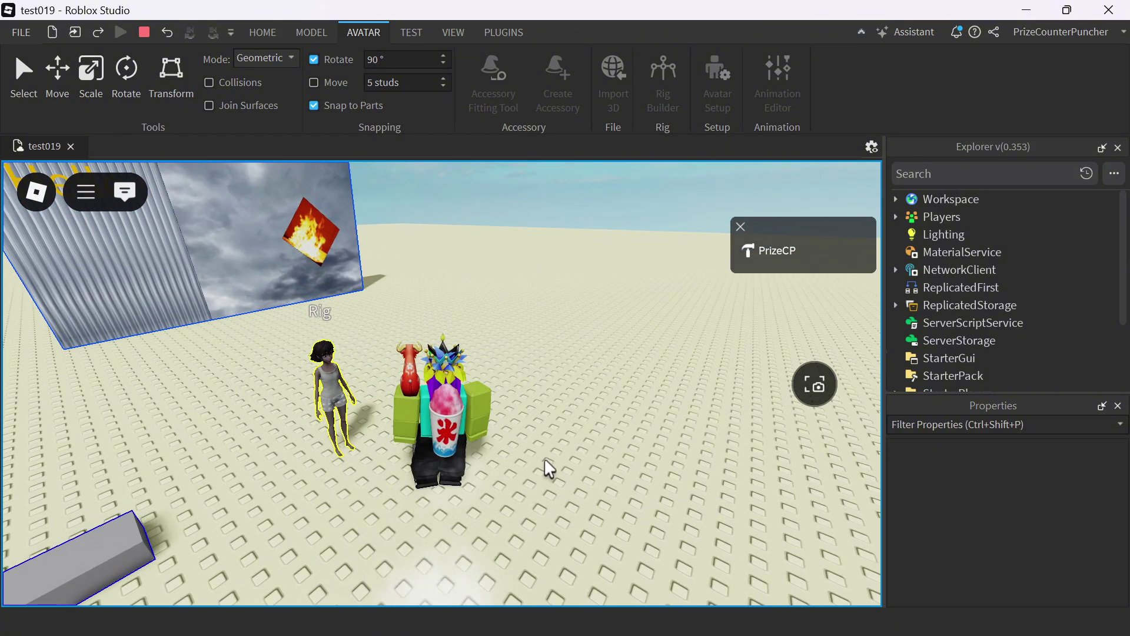
{"action": "scroll", "coordinate": [545, 469], "scroll_direction": "down", "scroll_amount": 3}
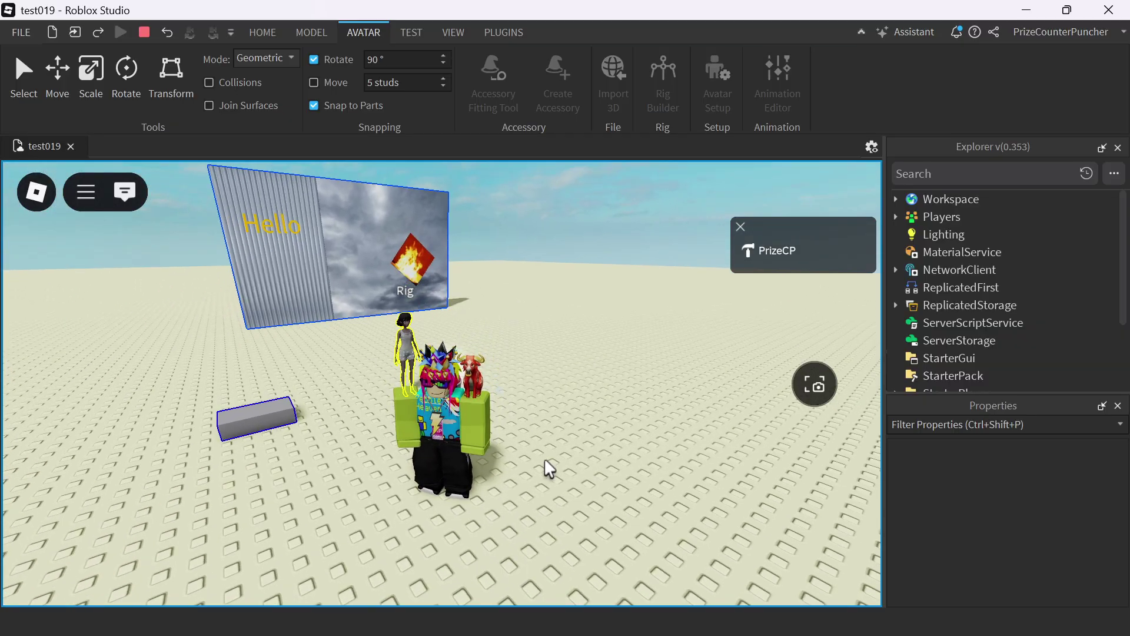
{"action": "right_click_drag", "start_coordinate": [545, 468], "coordinate": [544, 468]}
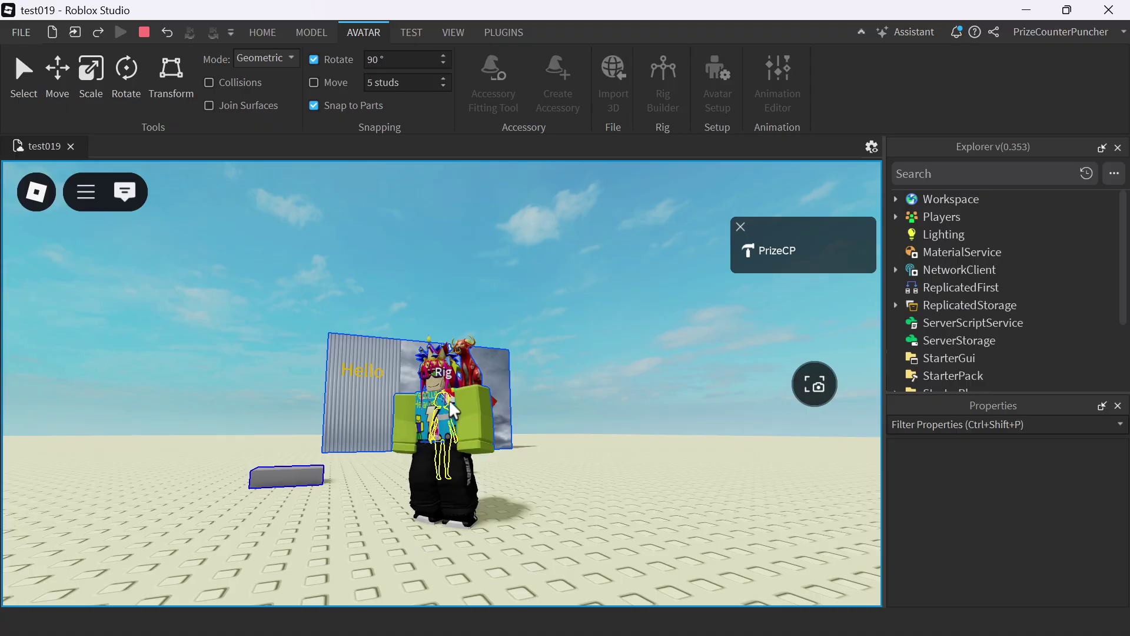
{"action": "right_click_drag", "start_coordinate": [524, 495], "coordinate": [524, 495]}
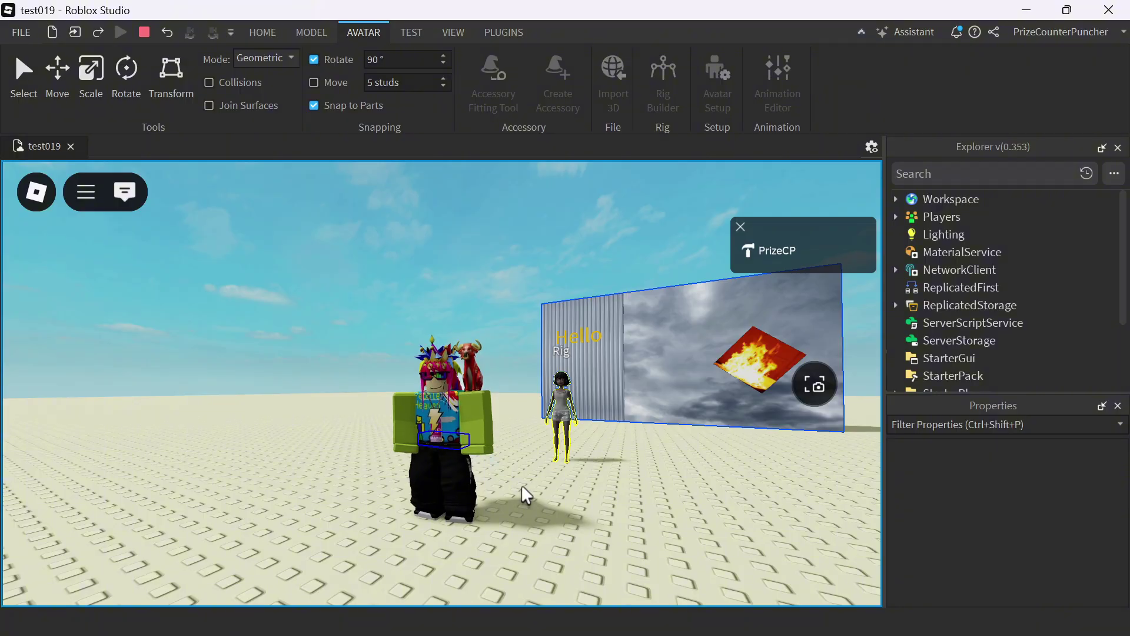
{"action": "right_click_drag", "start_coordinate": [524, 495], "coordinate": [526, 510]}
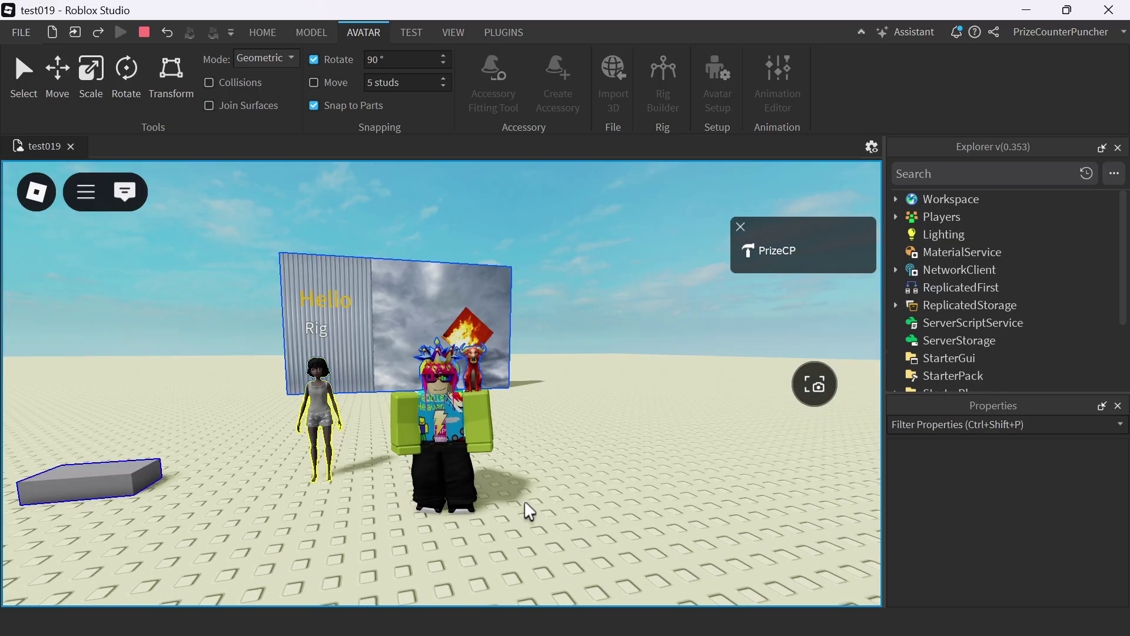
Step: Stop the play-test and insert a new grey part beside the rig
{"action": "key", "text": "shift+F5"}
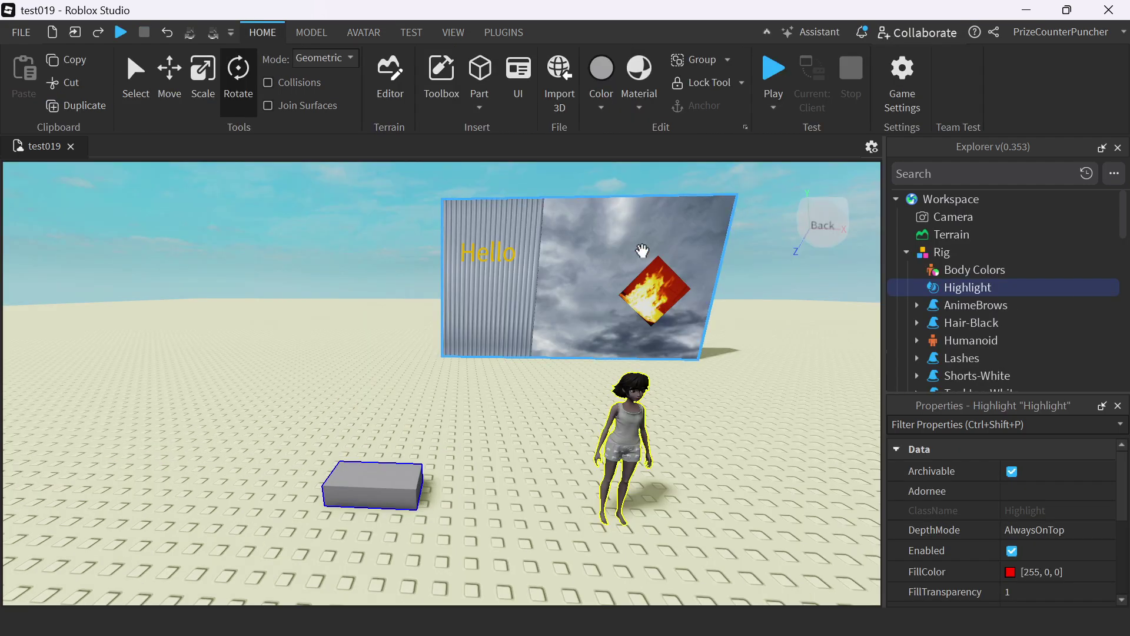
{"action": "left_click", "coordinate": [483, 75]}
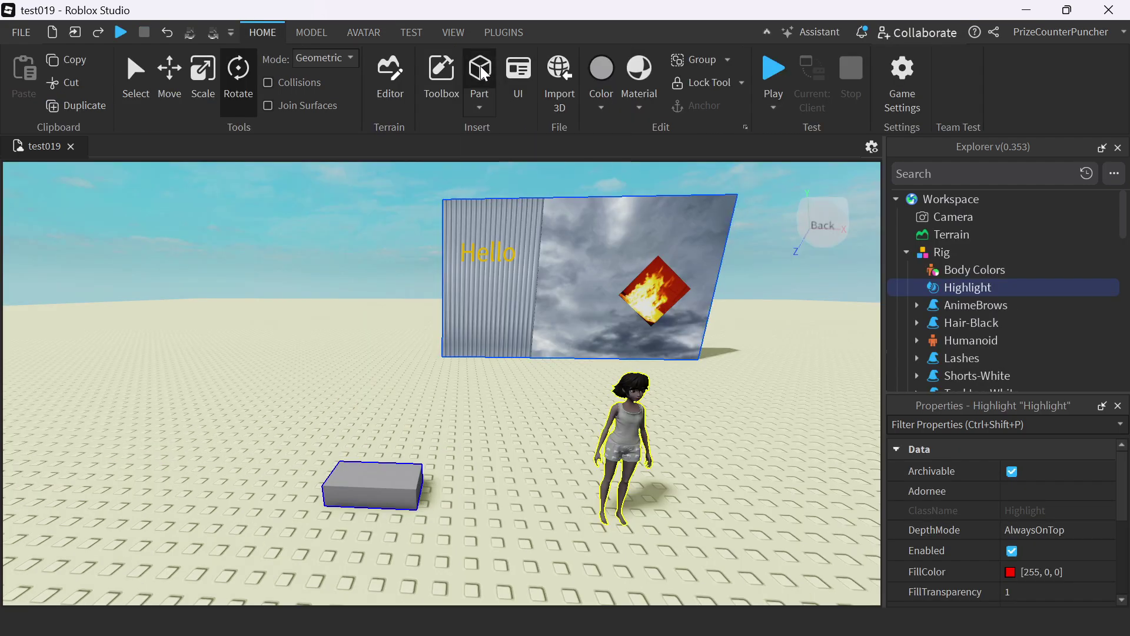
{"action": "mouse_move", "coordinate": [458, 382]}
{"action": "left_mouse_down"}
{"action": "mouse_move", "coordinate": [589, 392]}
{"action": "mouse_move", "coordinate": [729, 442]}
{"action": "left_mouse_up"}
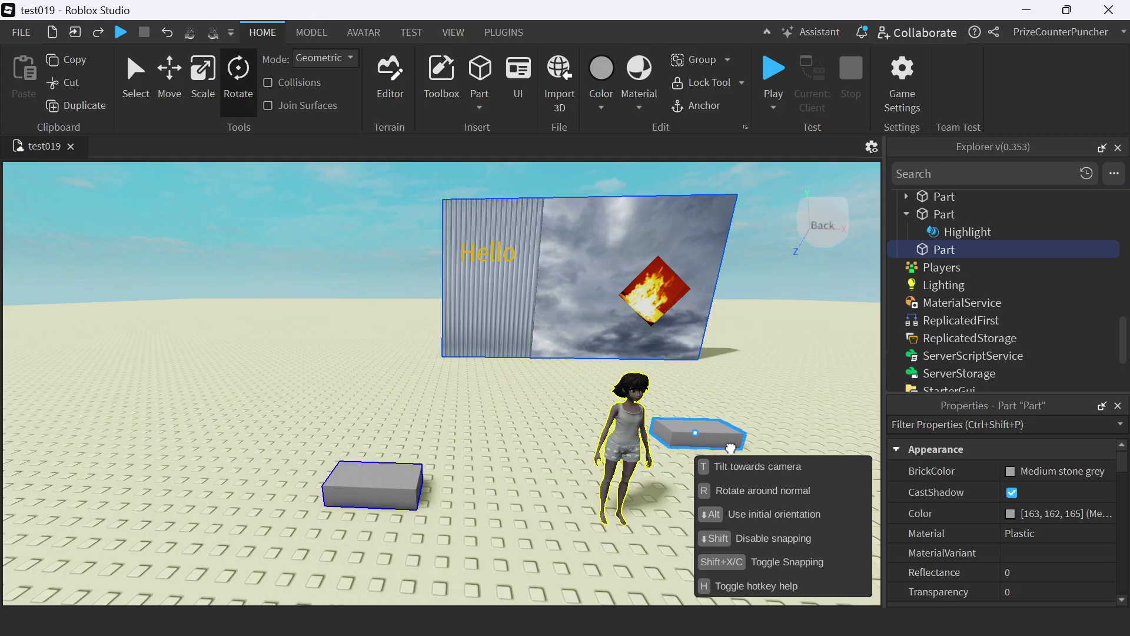
Step: Pan the view and select the plain grey block
{"action": "key", "text": "d"}
{"action": "right_click", "coordinate": [821, 436]}
{"action": "left_click", "coordinate": [621, 386]}
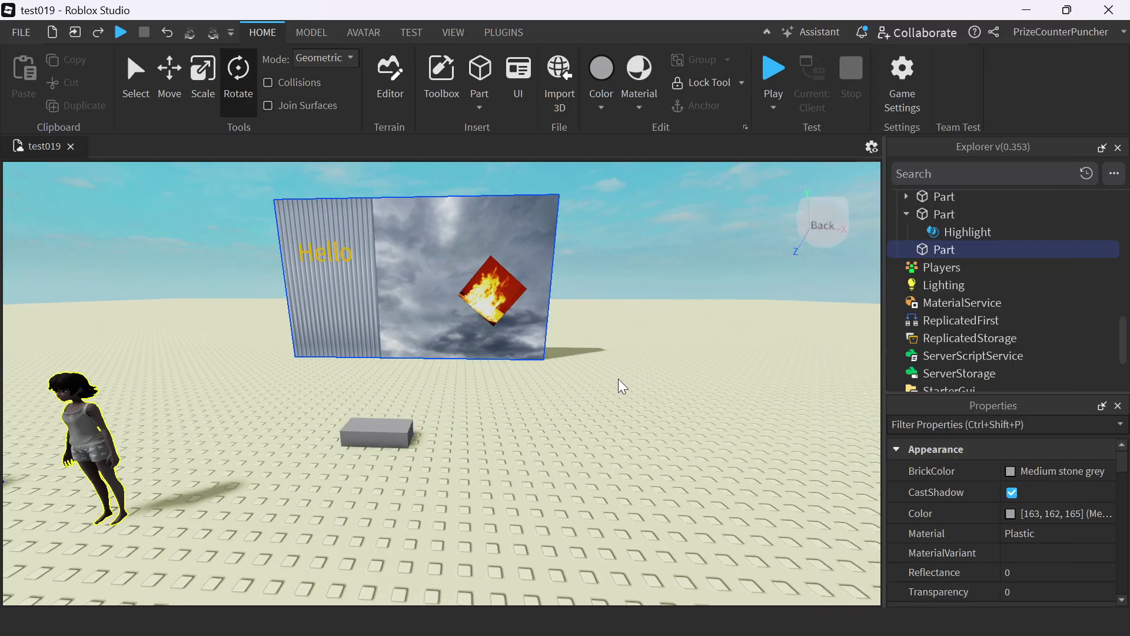
{"action": "left_click", "coordinate": [379, 433]}
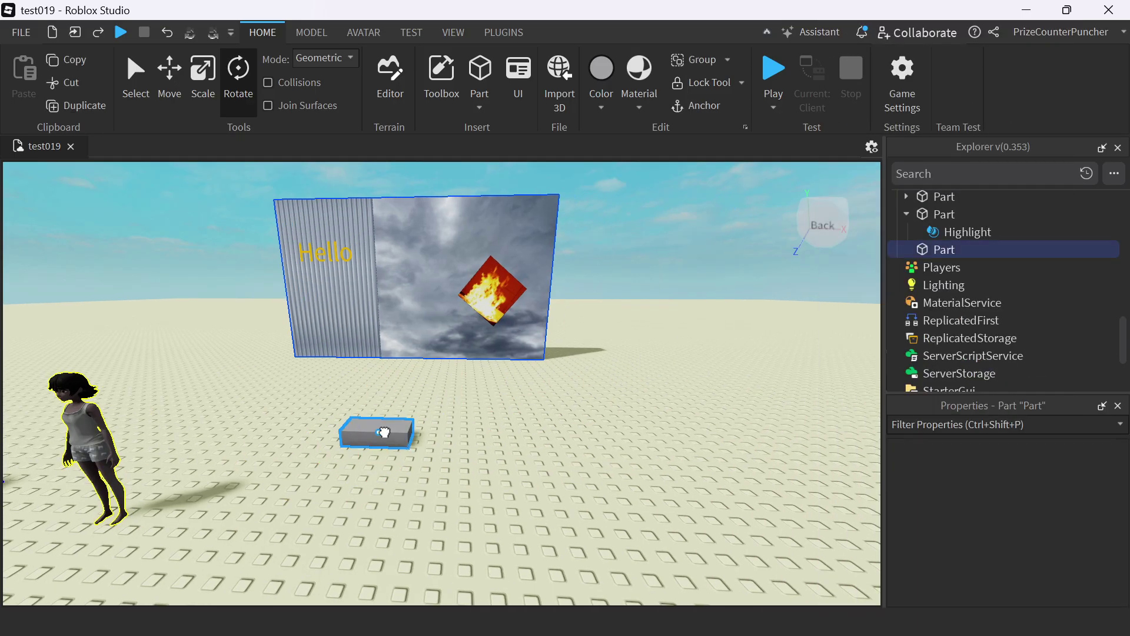
Step: Insert a Script into the grey block and replace its print line with the Highlight code
{"action": "left_click", "coordinate": [965, 250]}
{"action": "left_click", "coordinate": [813, 287]}
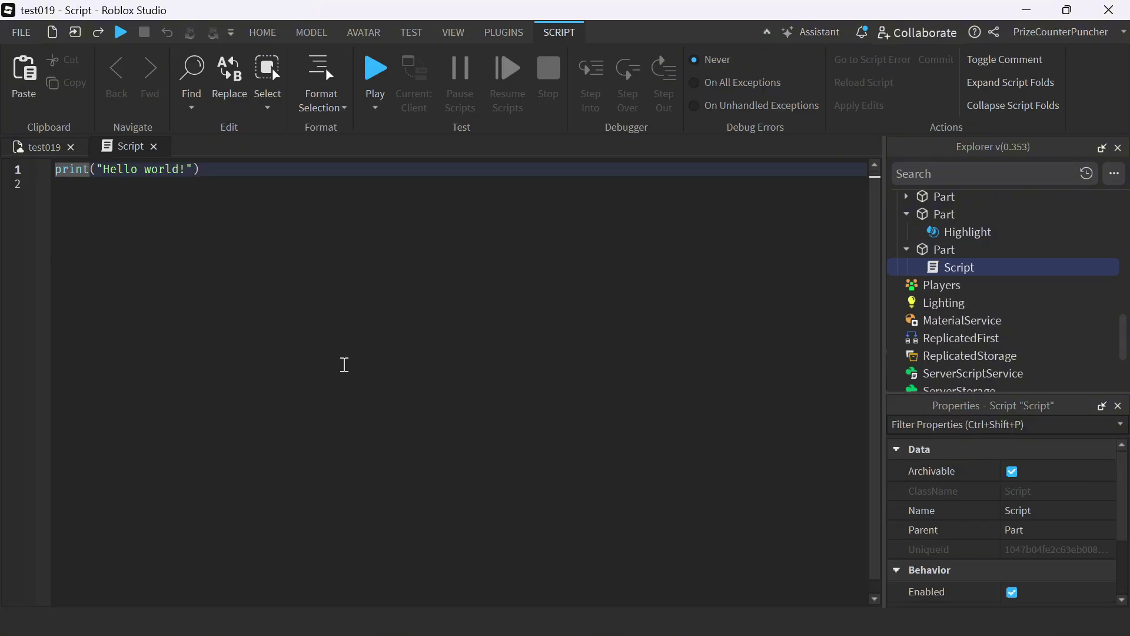
{"action": "key", "text": "ctrl+a"}
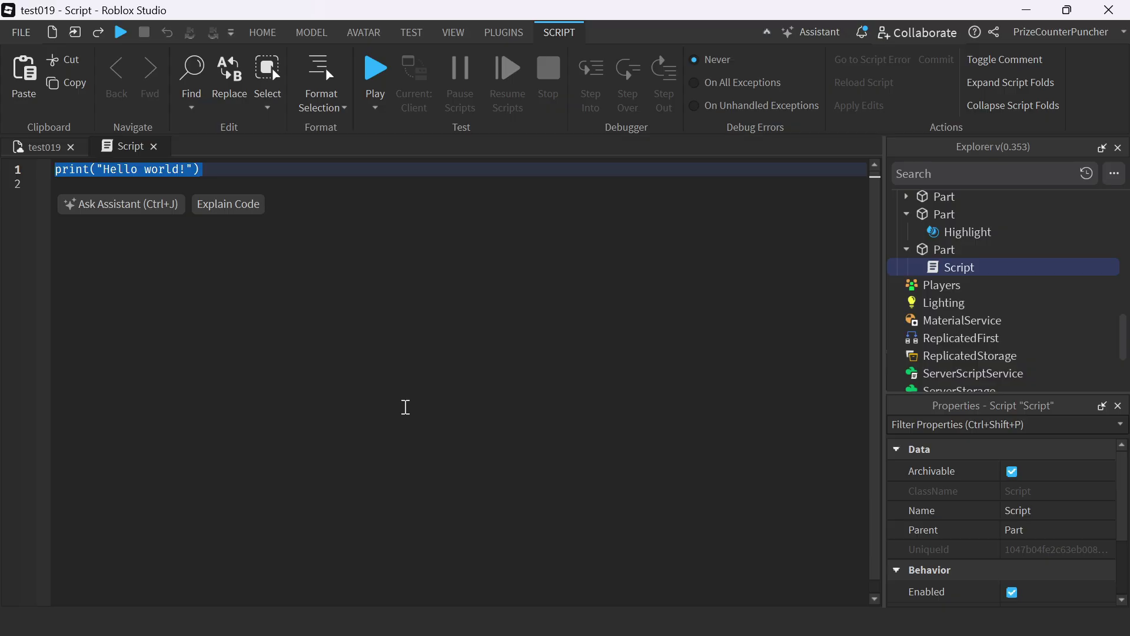
{"action": "type", "text": "local part = script.Parent  local highlight = Instance.new(\"Highlight\") highlight.FillTransparency = 1 highlight.OutlineColor = Color3.new(1,0,0) highlight.Parent = part"}
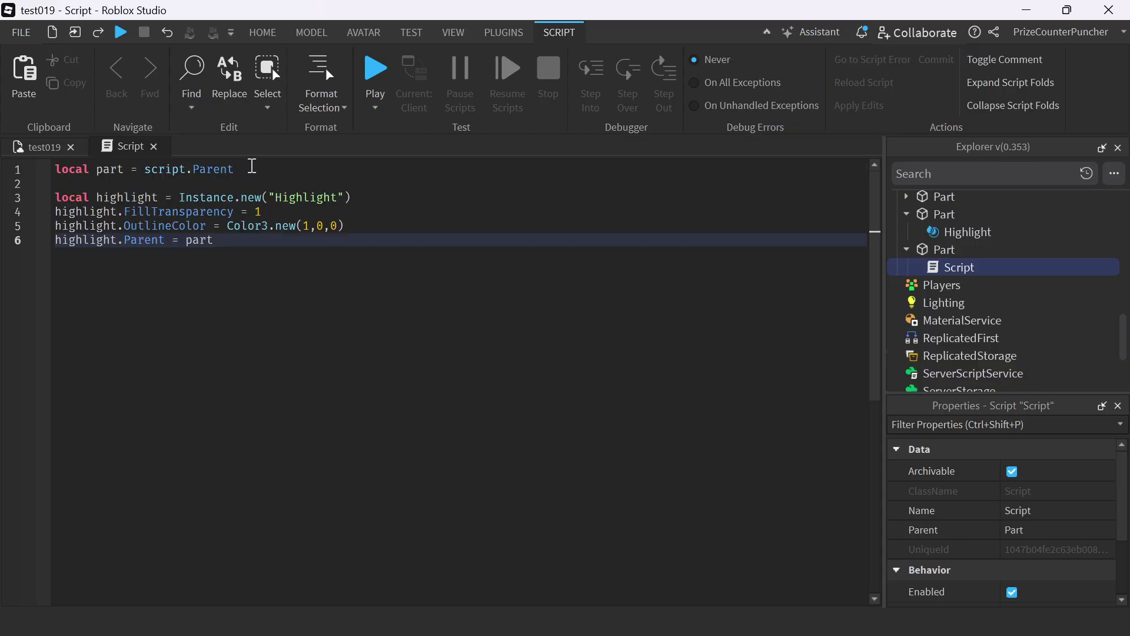
Step: Add a task.wait(12) line before the Highlight code so the outline appears after 12 seconds
{"action": "left_click", "coordinate": [252, 168]}
{"action": "left_click", "coordinate": [369, 200]}
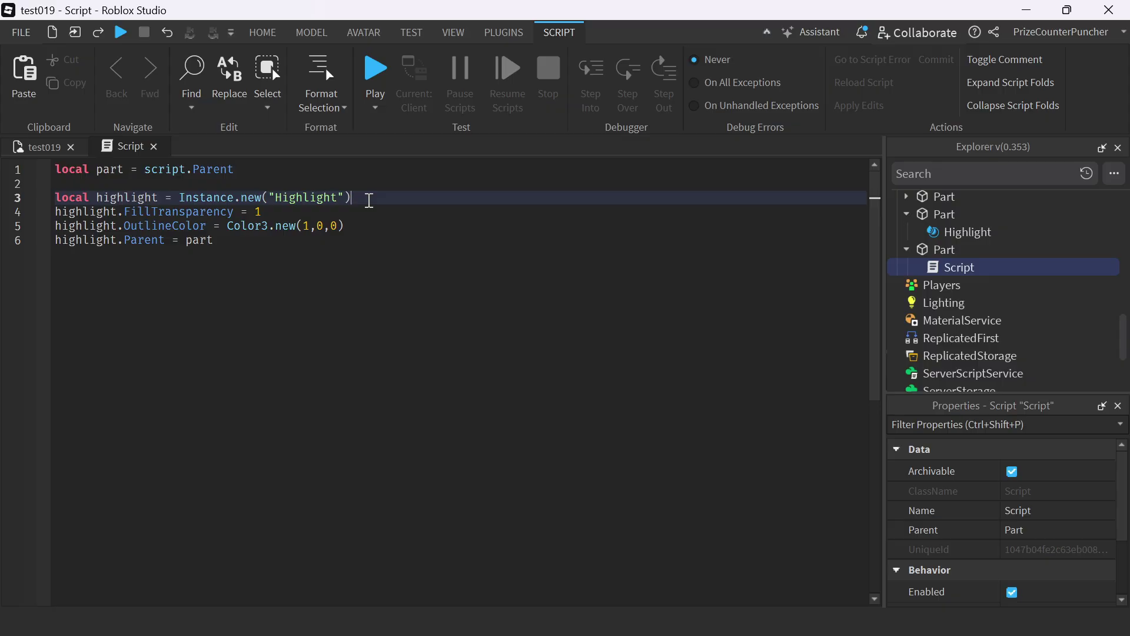
{"action": "left_click", "coordinate": [306, 216]}
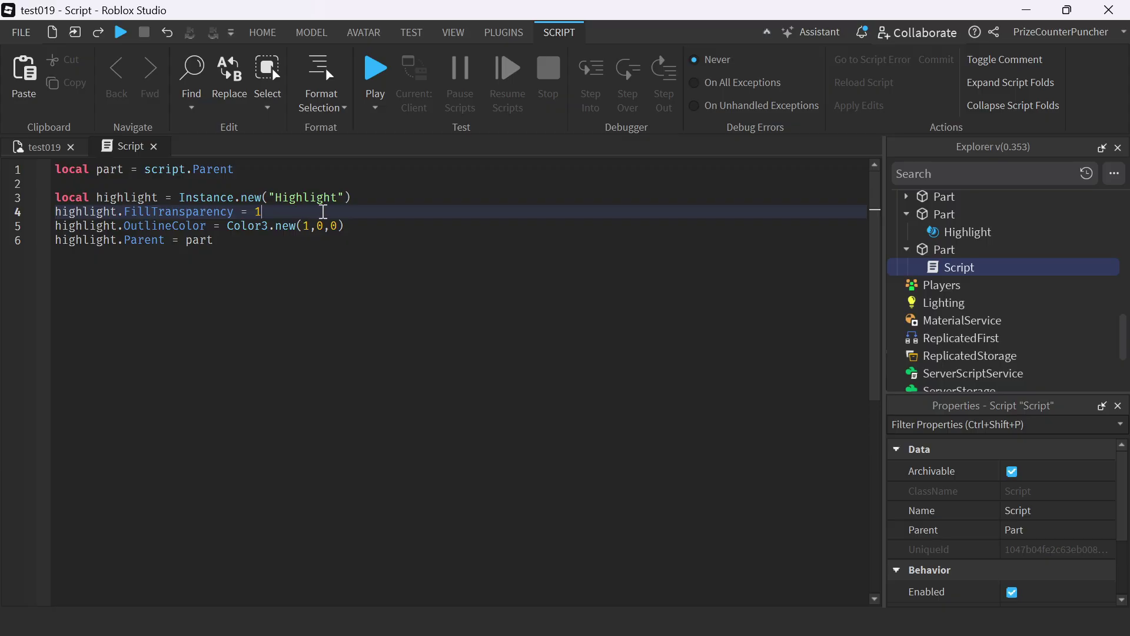
{"action": "left_click", "coordinate": [367, 228]}
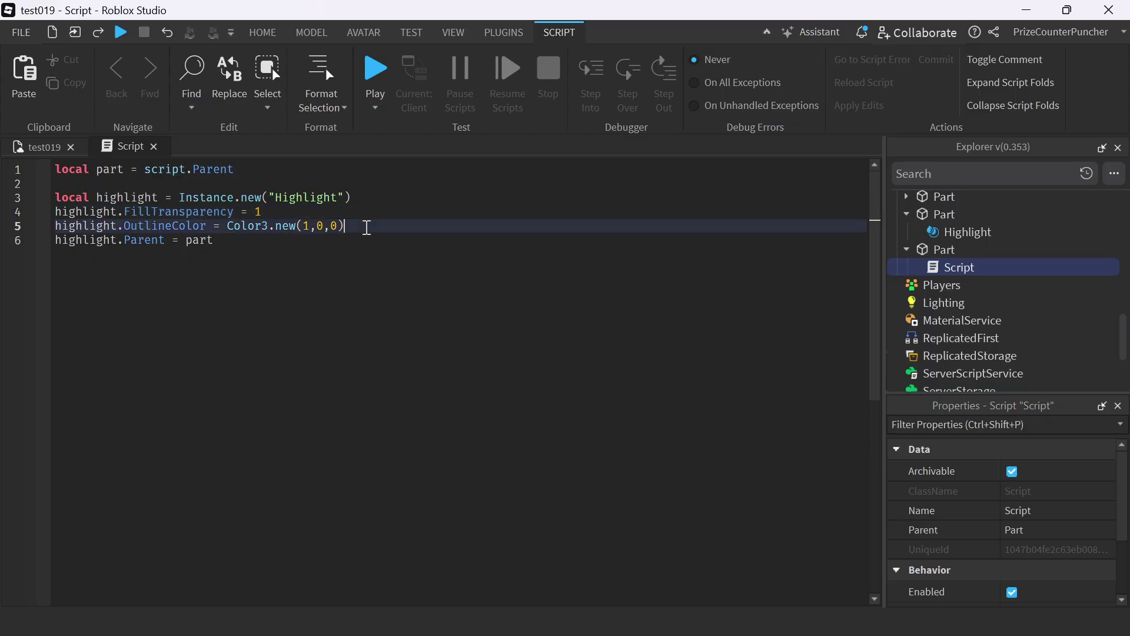
{"action": "left_click", "coordinate": [325, 228]}
{"action": "left_click", "coordinate": [253, 242]}
{"action": "left_click", "coordinate": [201, 183]}
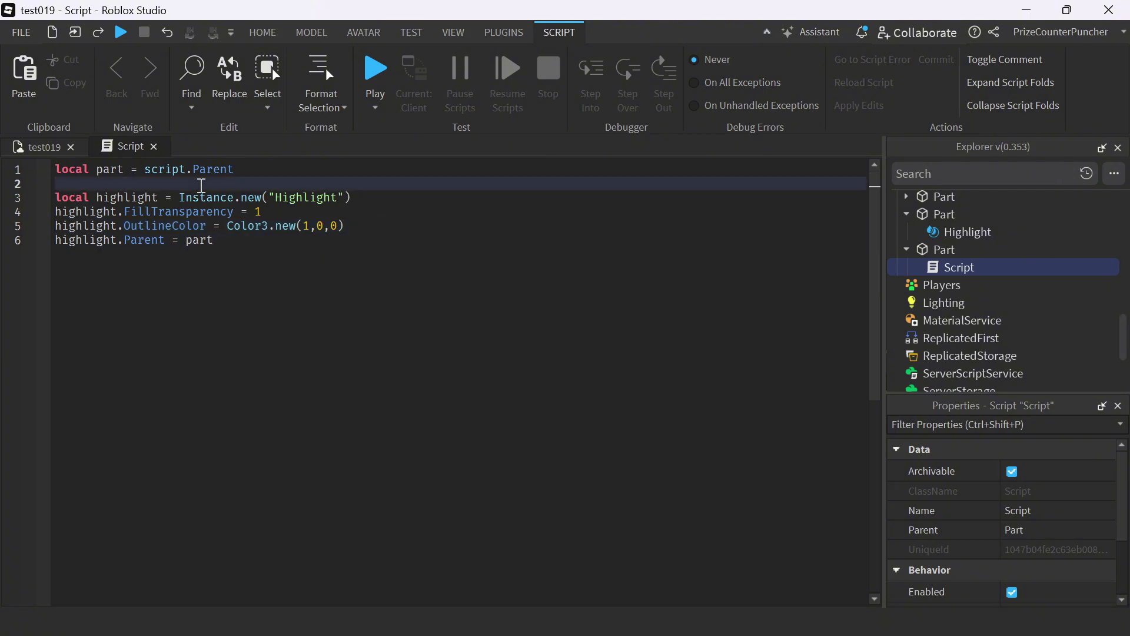
{"action": "key", "text": "Return"}
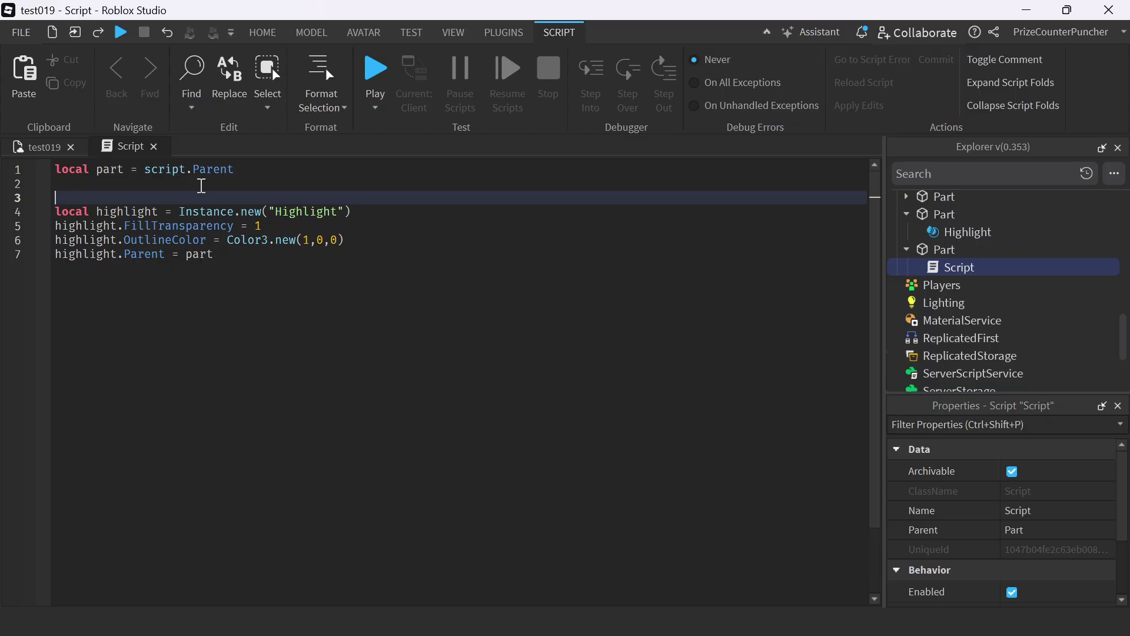
{"action": "type", "text": "tas"}
{"action": "key", "text": "Tab"}
{"action": "type", "text": "."}
{"action": "key", "text": "Tab"}
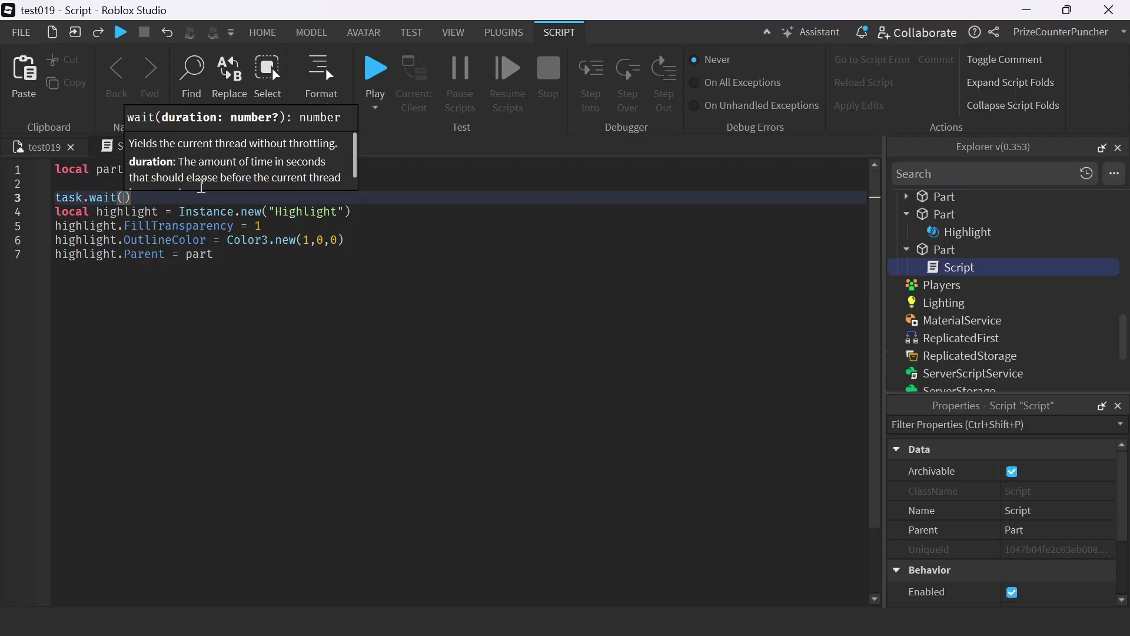
{"action": "type", "text": "12"}
{"action": "left_click", "coordinate": [301, 344]}
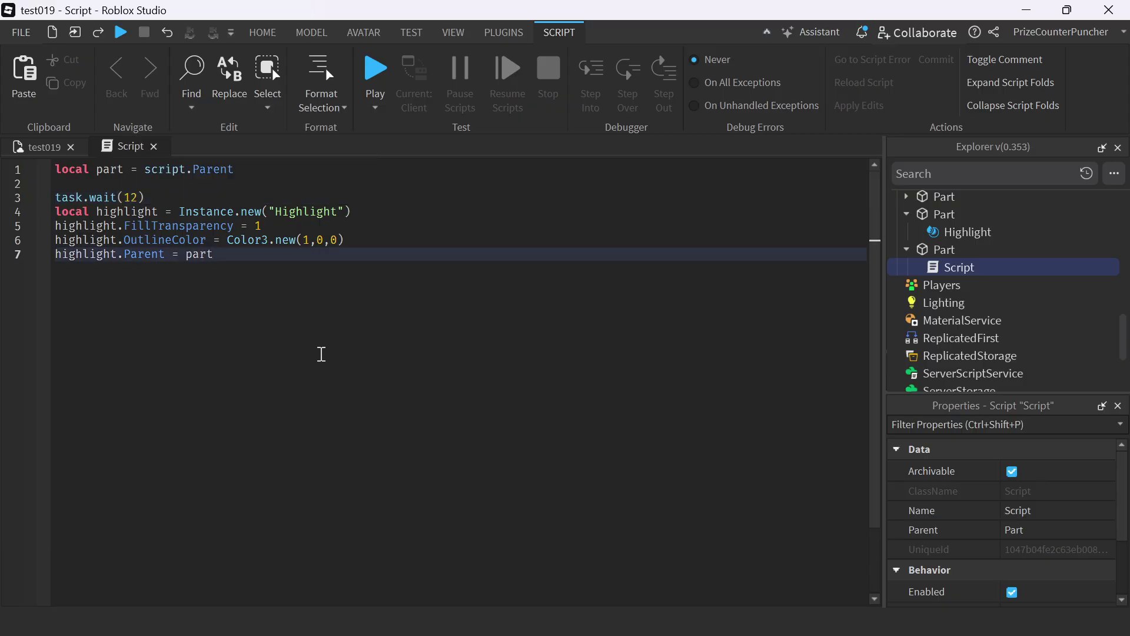
Step: Play-test the game, walking the avatar and orbiting the camera to view the red-outlined block
{"action": "left_click", "coordinate": [378, 76]}
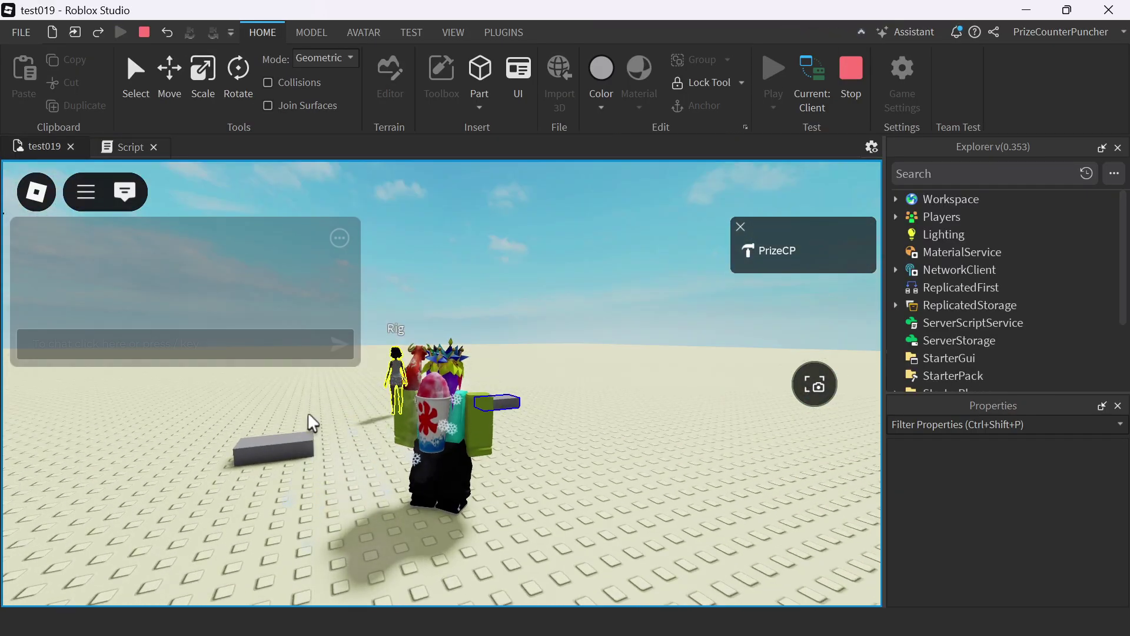
{"action": "key", "text": "a"}
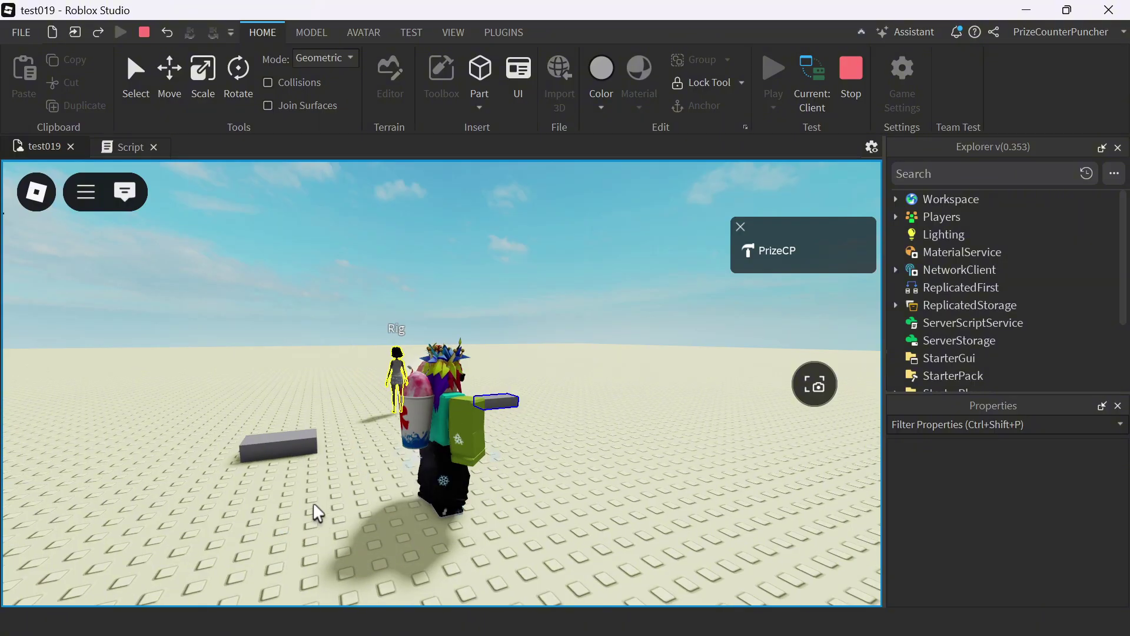
{"action": "key", "text": "w"}
{"action": "right_click_drag", "start_coordinate": [324, 506], "coordinate": [324, 506]}
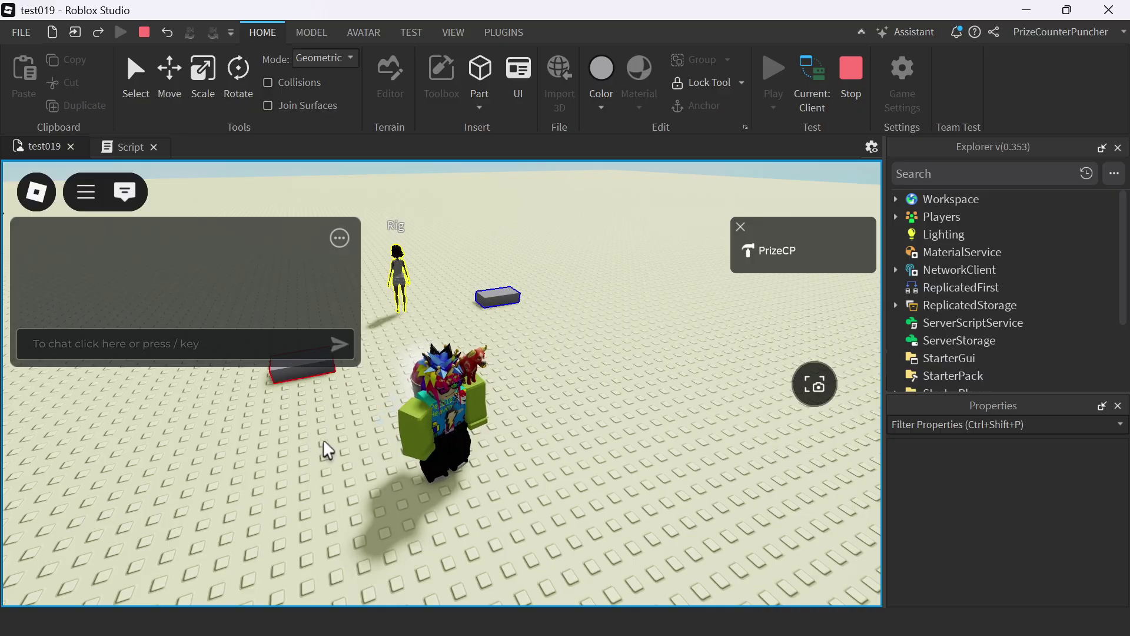
{"action": "right_click_drag", "start_coordinate": [564, 476], "coordinate": [563, 474]}
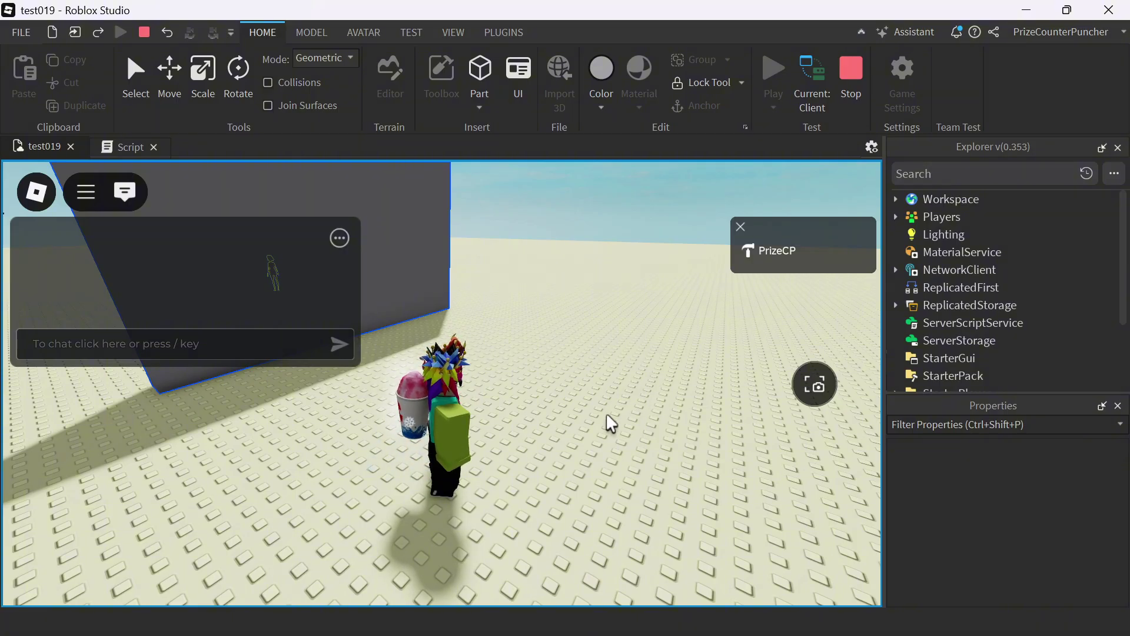
{"action": "right_click_drag", "start_coordinate": [608, 424], "coordinate": [606, 423]}
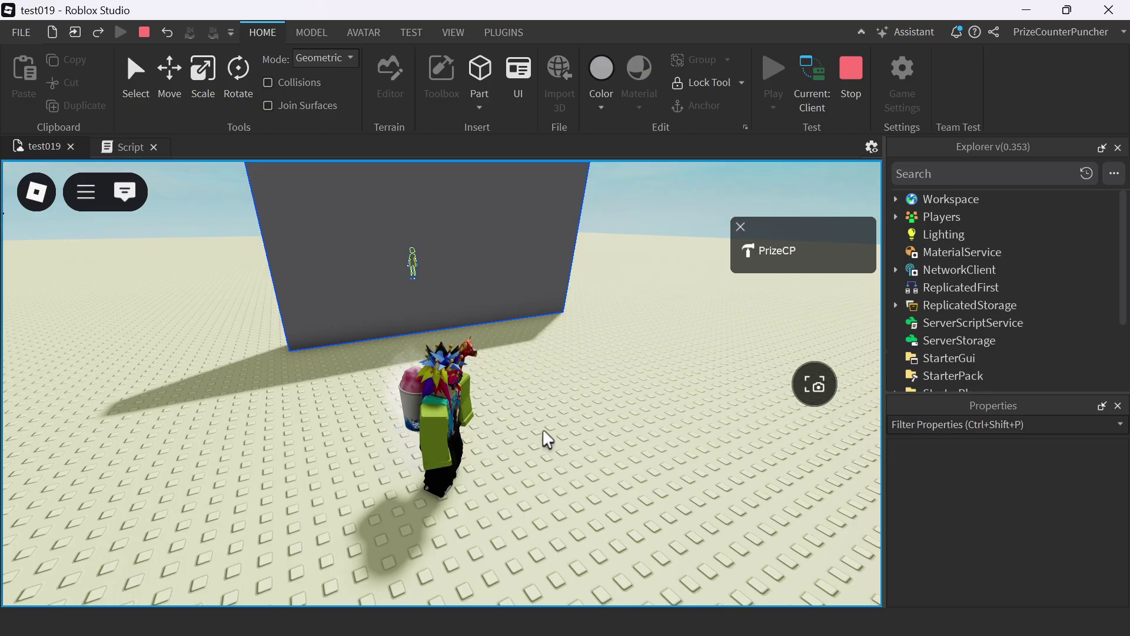
{"action": "right_click_drag", "start_coordinate": [545, 439], "coordinate": [543, 432]}
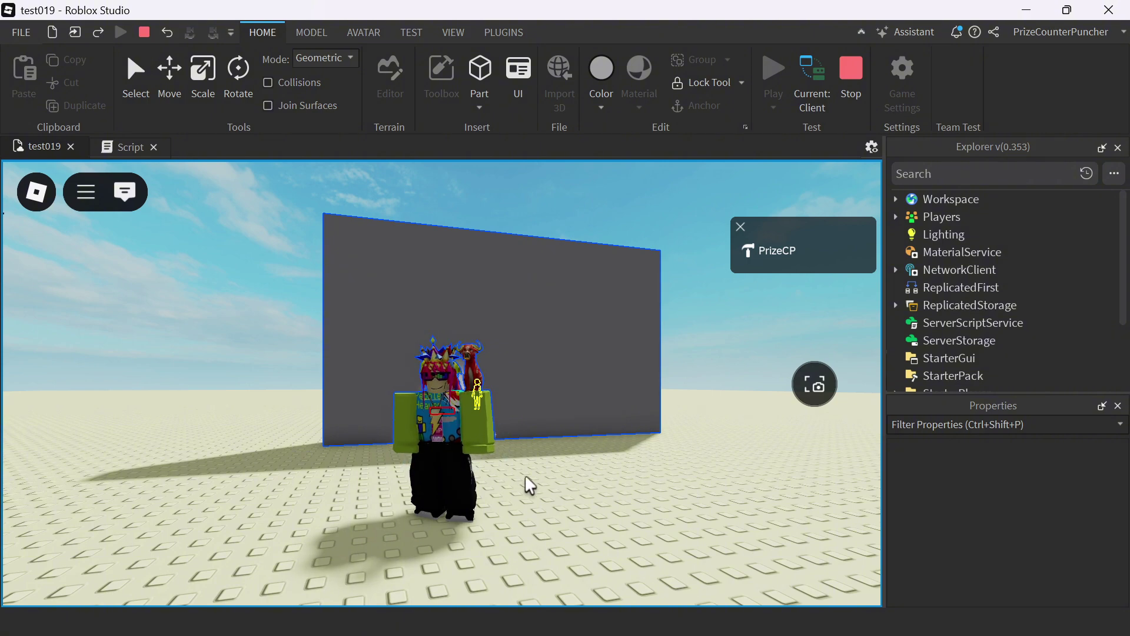
{"action": "right_click_drag", "start_coordinate": [525, 484], "coordinate": [531, 481]}
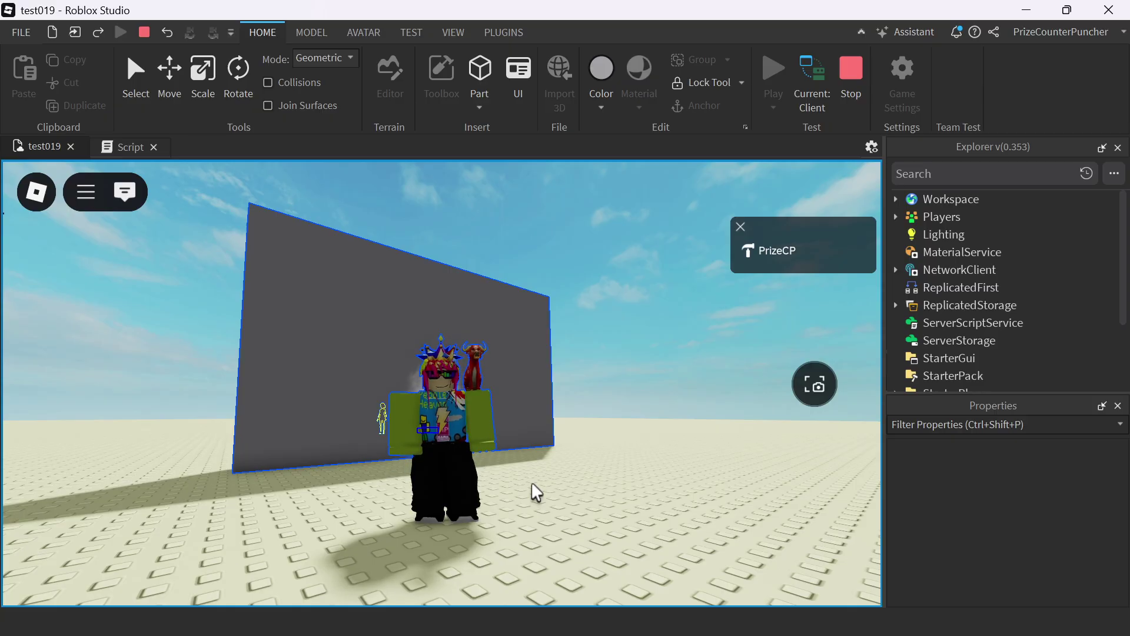
{"action": "key", "text": "s"}
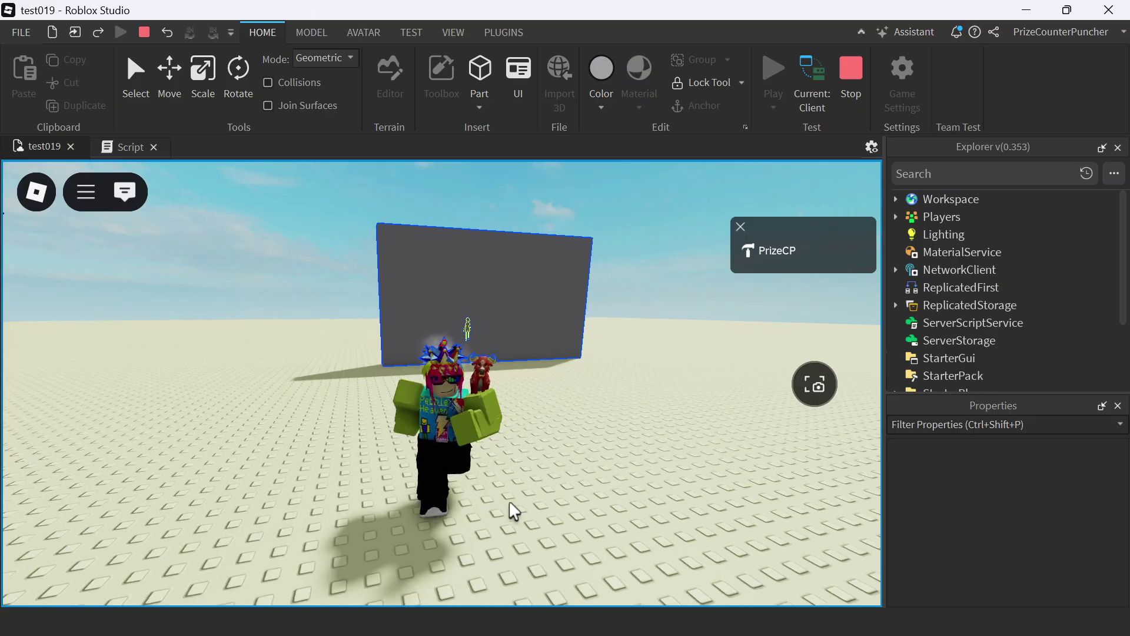
{"action": "key", "text": "s"}
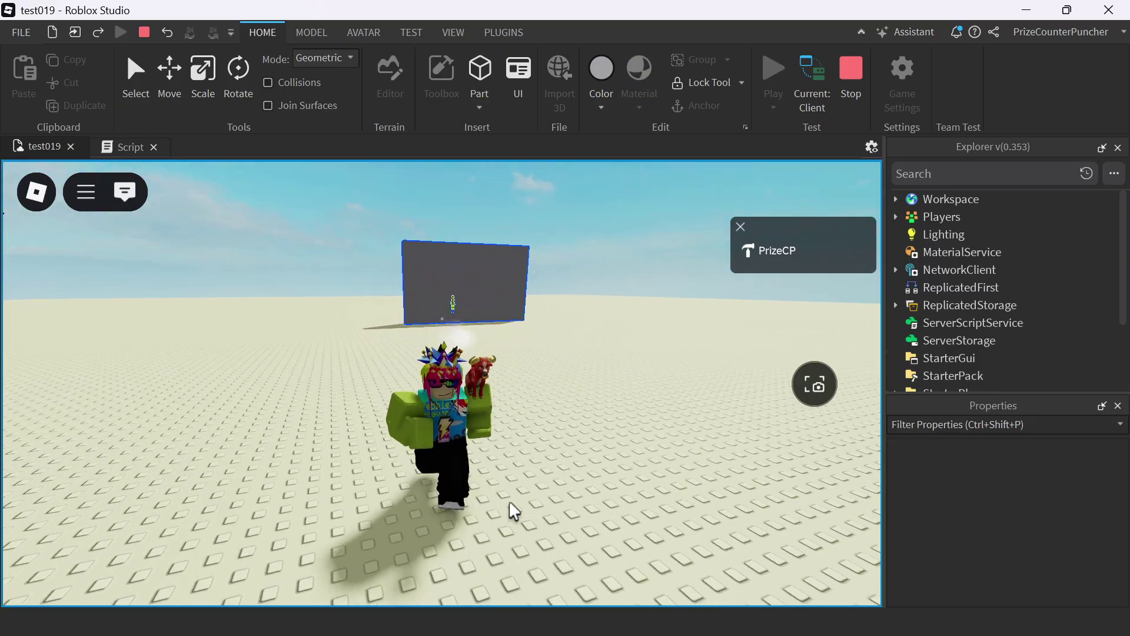
{"action": "right_click_drag", "start_coordinate": [510, 511], "coordinate": [511, 511]}
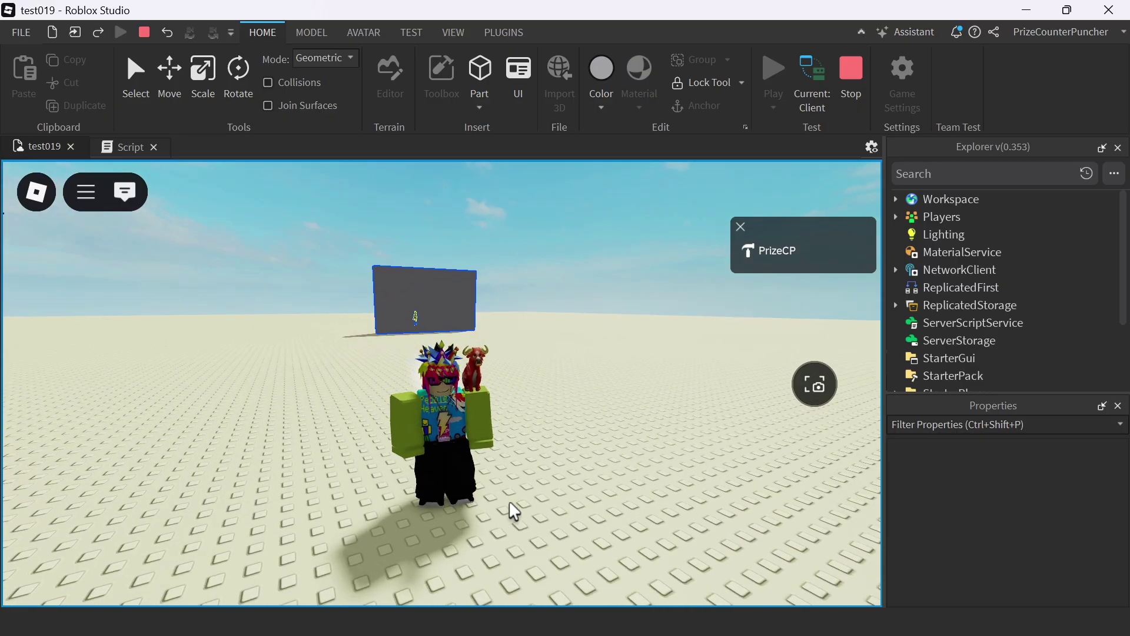